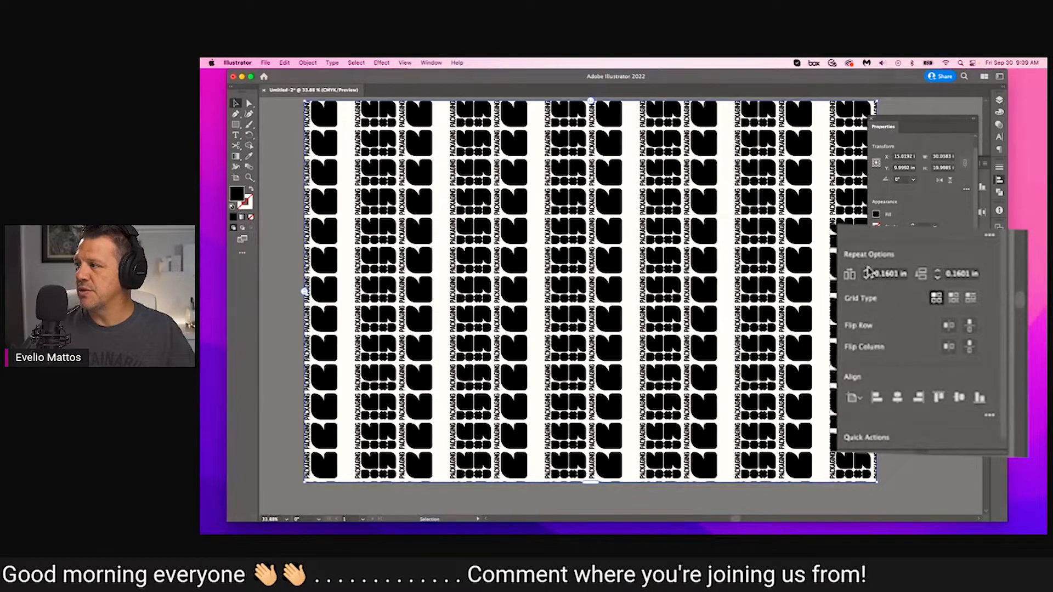
# Adjust the logo grid repeat's spacing to about 1.09 in horizontally and 1.6 in vertically.
pyautogui.click(866, 271)
pyautogui.click(866, 271)
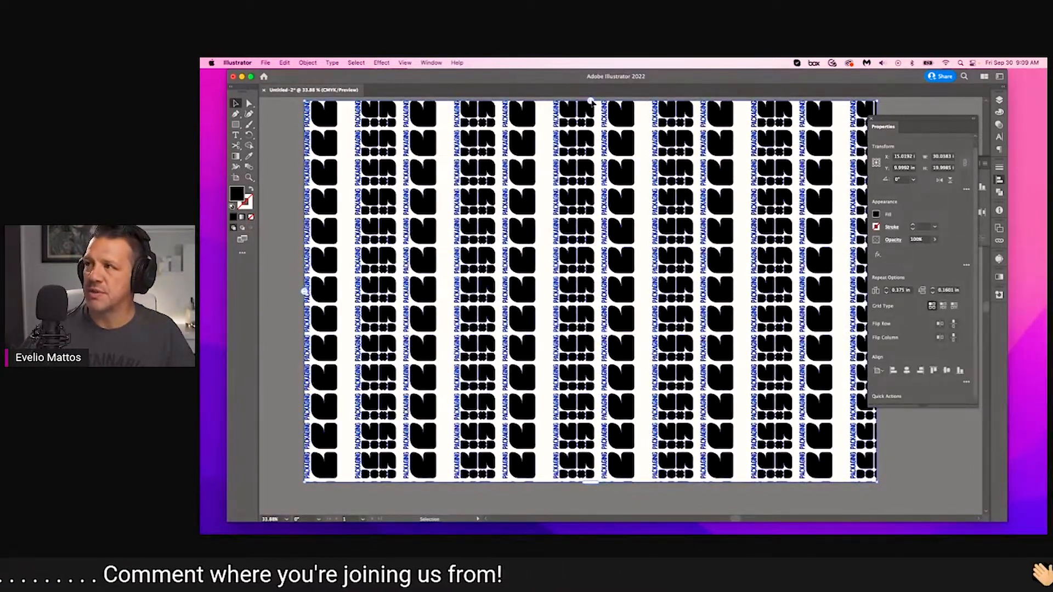
pyautogui.moveTo(591, 102)
pyautogui.mouseDown()
pyautogui.moveTo(559, 103)
pyautogui.moveTo(644, 104)
pyautogui.moveTo(590, 102)
pyautogui.mouseUp()
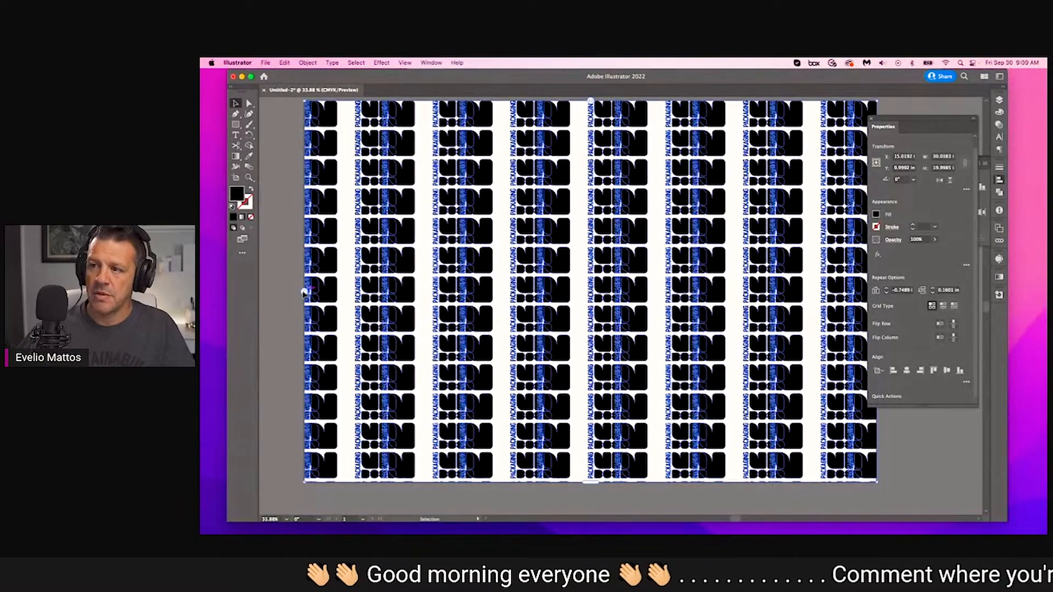
pyautogui.moveTo(304, 292); pyautogui.dragTo(301, 343)
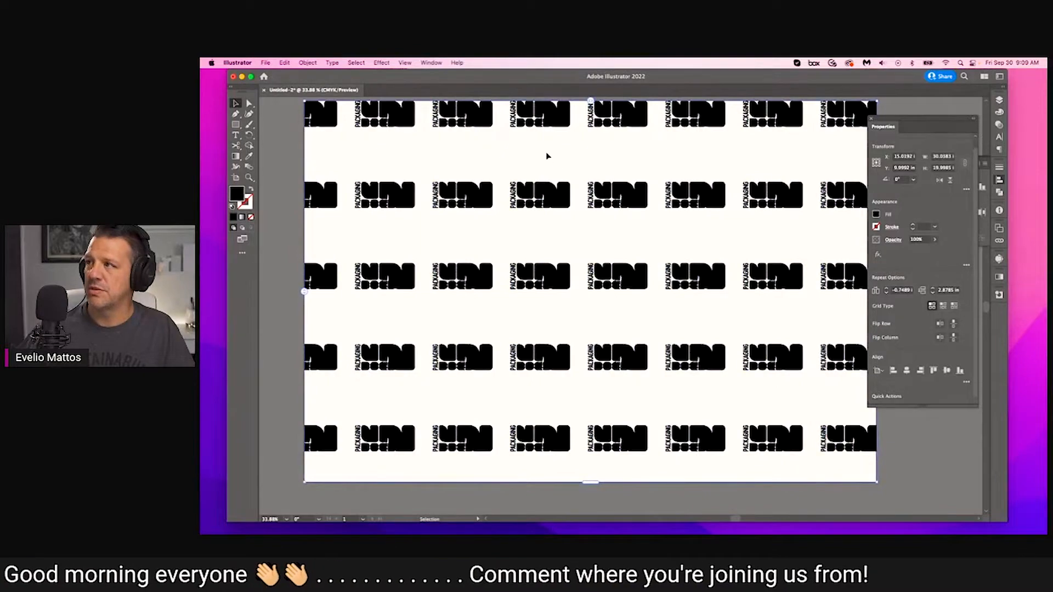
pyautogui.moveTo(590, 101); pyautogui.dragTo(652, 105)
pyautogui.moveTo(305, 291)
pyautogui.mouseDown()
pyautogui.moveTo(305, 261)
pyautogui.moveTo(298, 276)
pyautogui.mouseUp()
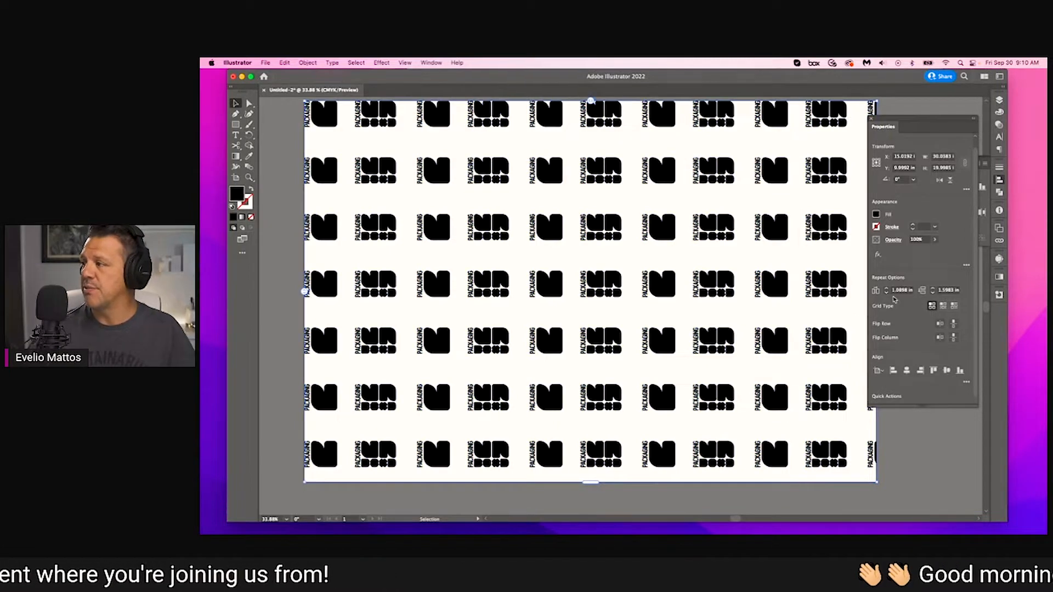
# Try the repeat's different grid types and settle on Brick by Row.
pyautogui.click(943, 306)
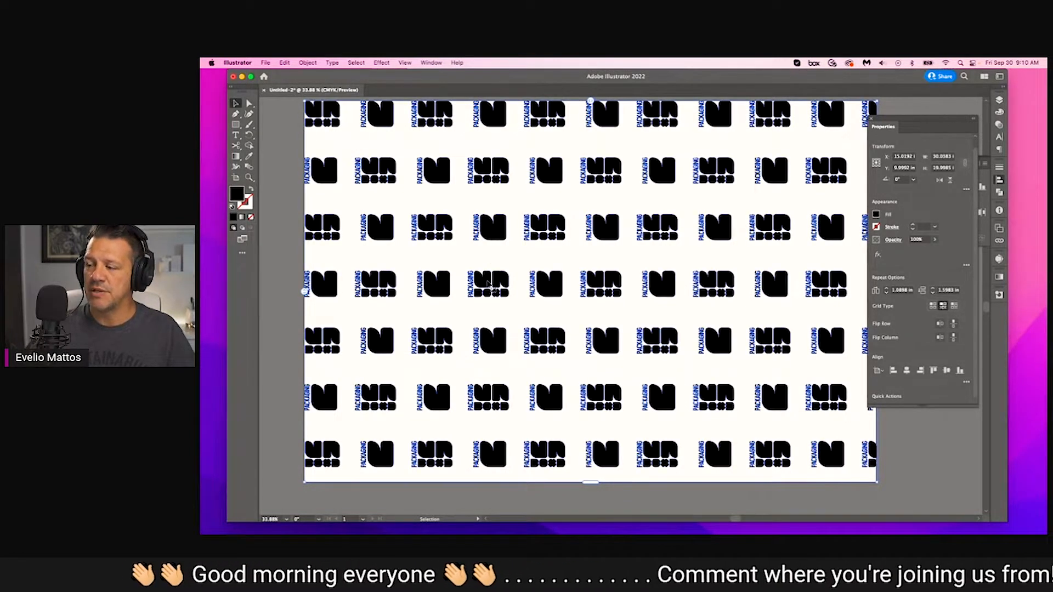
pyautogui.click(932, 305)
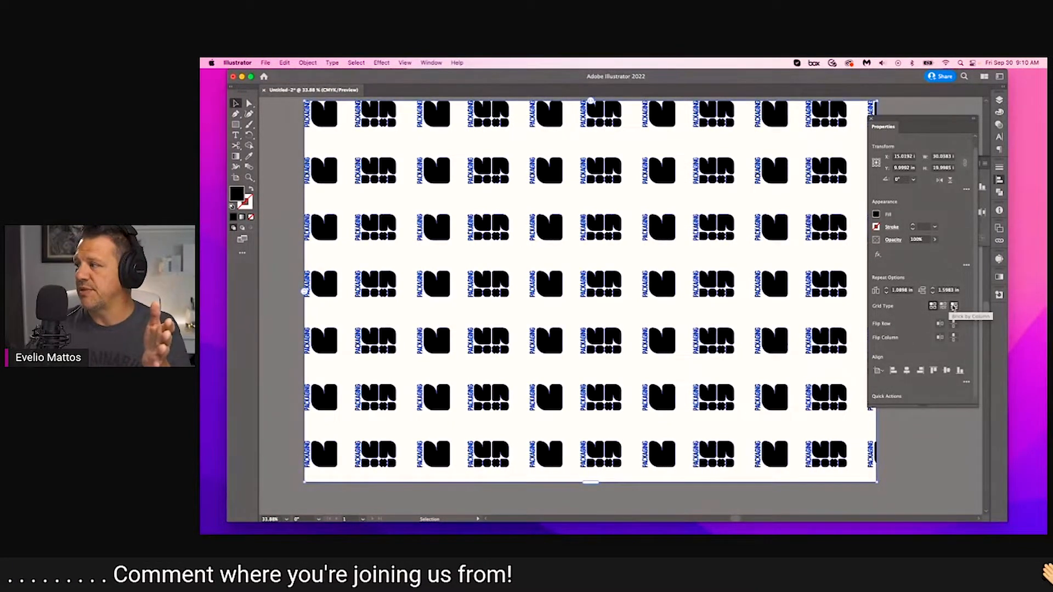
pyautogui.click(954, 306)
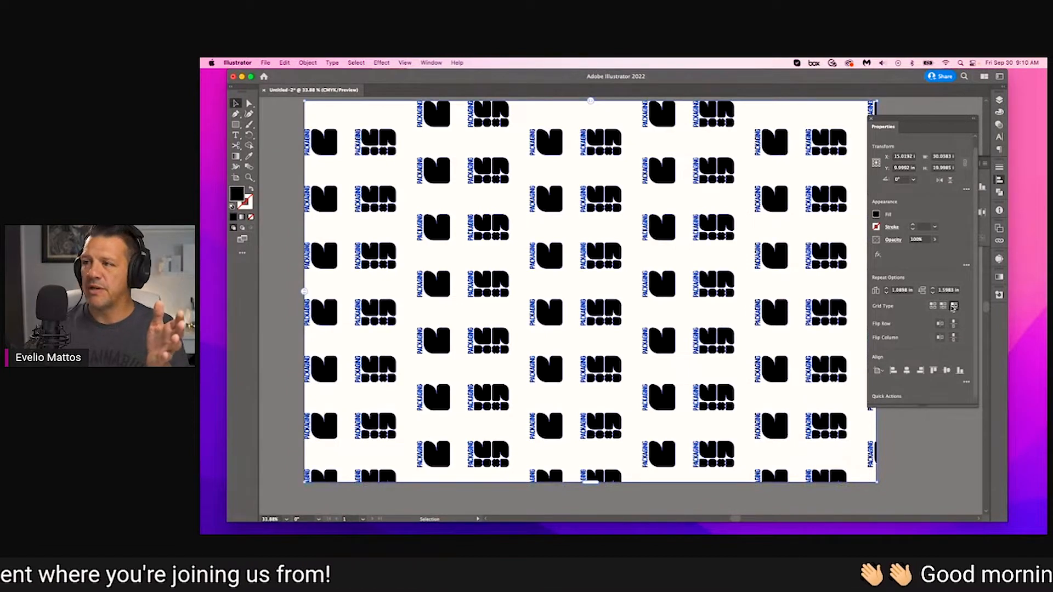
pyautogui.click(290, 299)
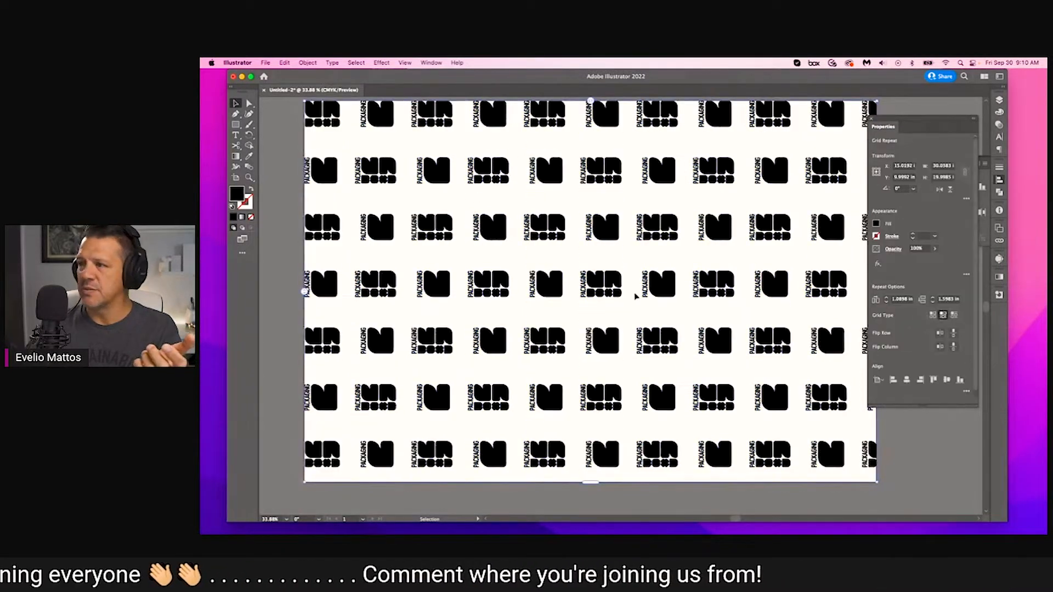
# Set the repeat's horizontal spacing to 1.25 in and its vertical spacing to 1.625 in.
pyautogui.click(886, 298)
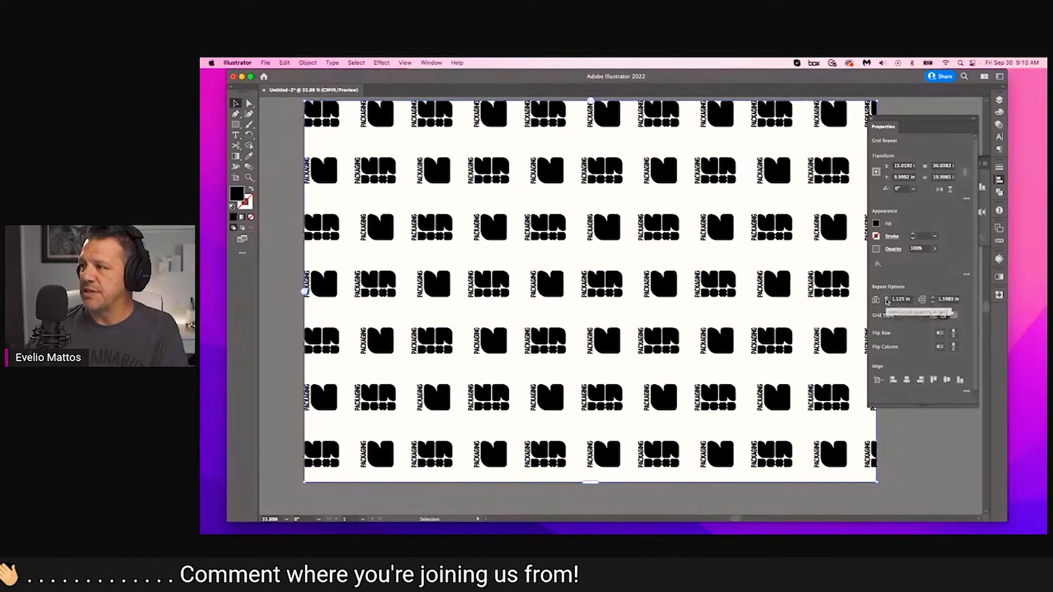
pyautogui.click(887, 299)
pyautogui.click(933, 298)
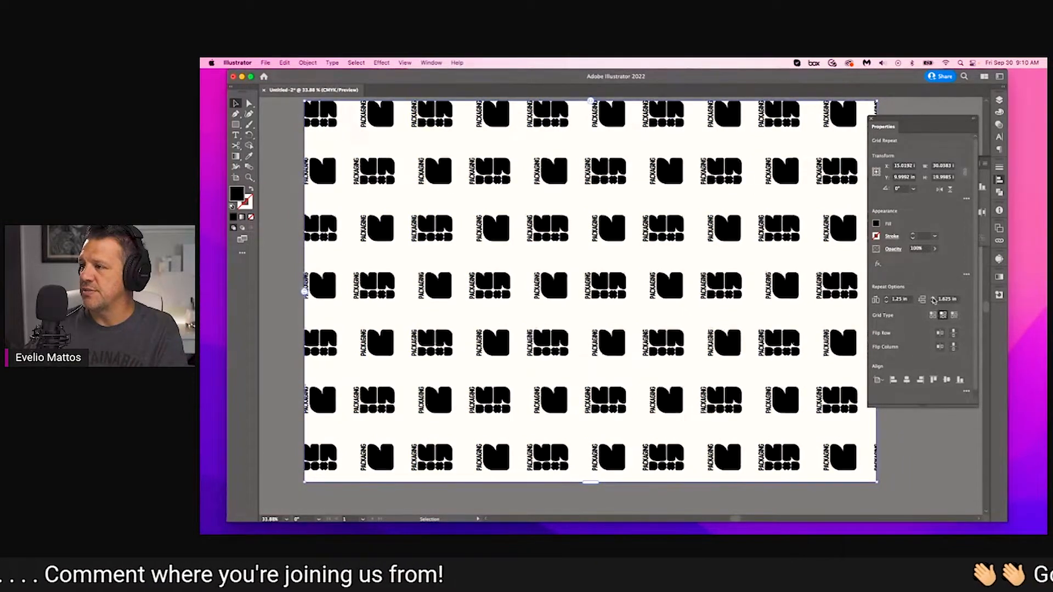
# Try flipping the repeat's alternate rows and alternate columns, both horizontally and vertically.
pyautogui.click(940, 334)
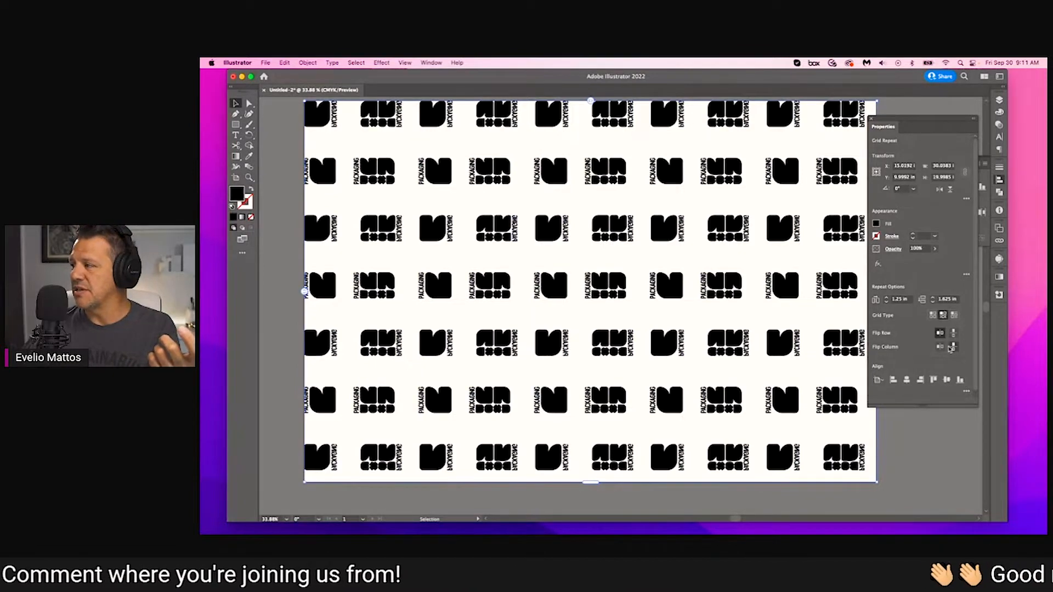
pyautogui.click(953, 335)
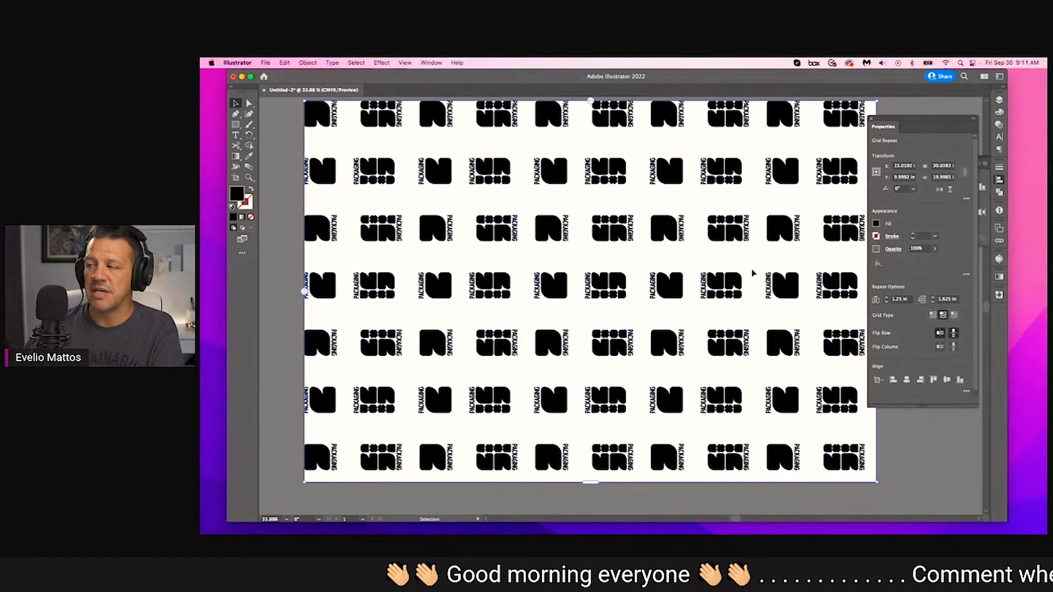
pyautogui.click(939, 347)
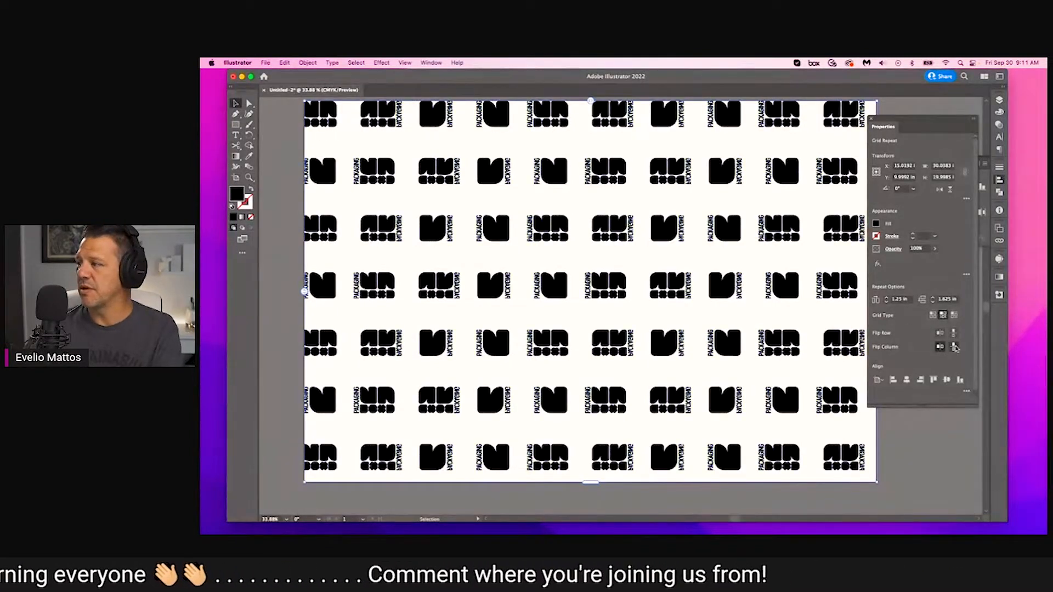
pyautogui.click(954, 347)
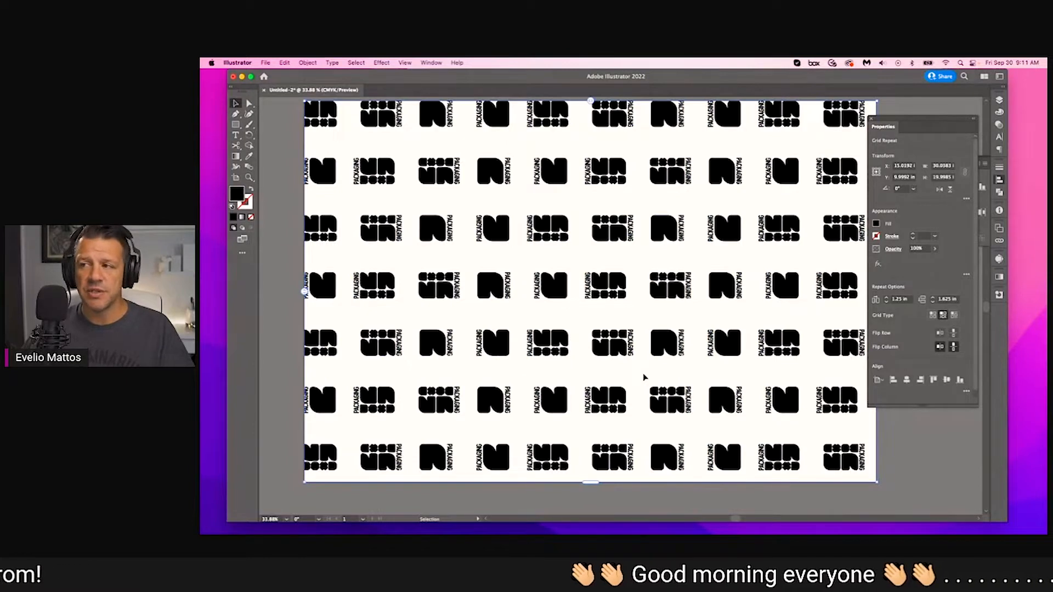
# Recolour the N logo and its PACKAGING text yellow inside the grid repeat, and leave isolation mode.
pyautogui.doubleClick(489, 174)
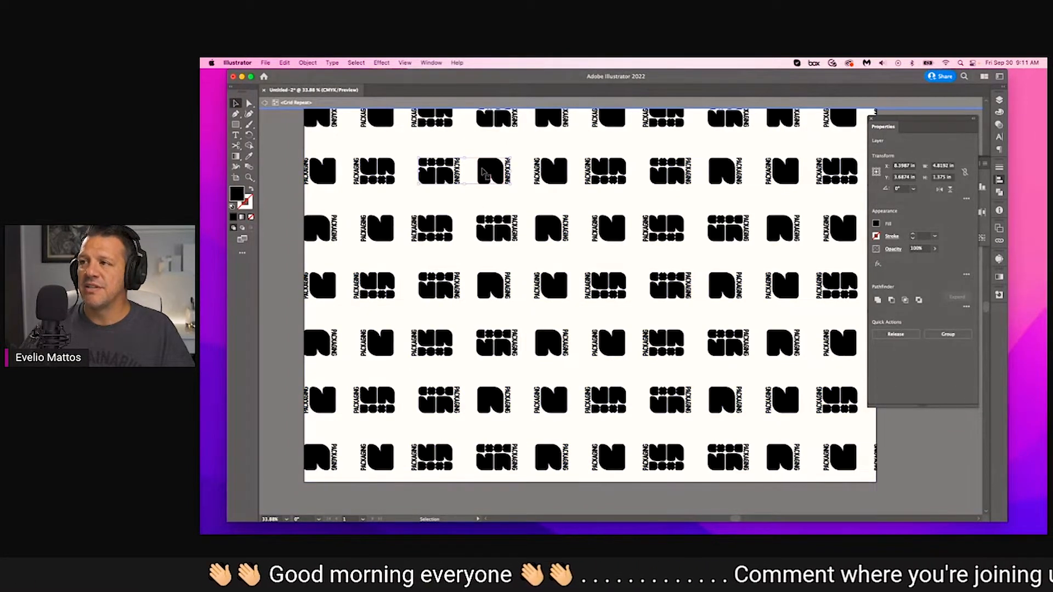
pyautogui.doubleClick(484, 172)
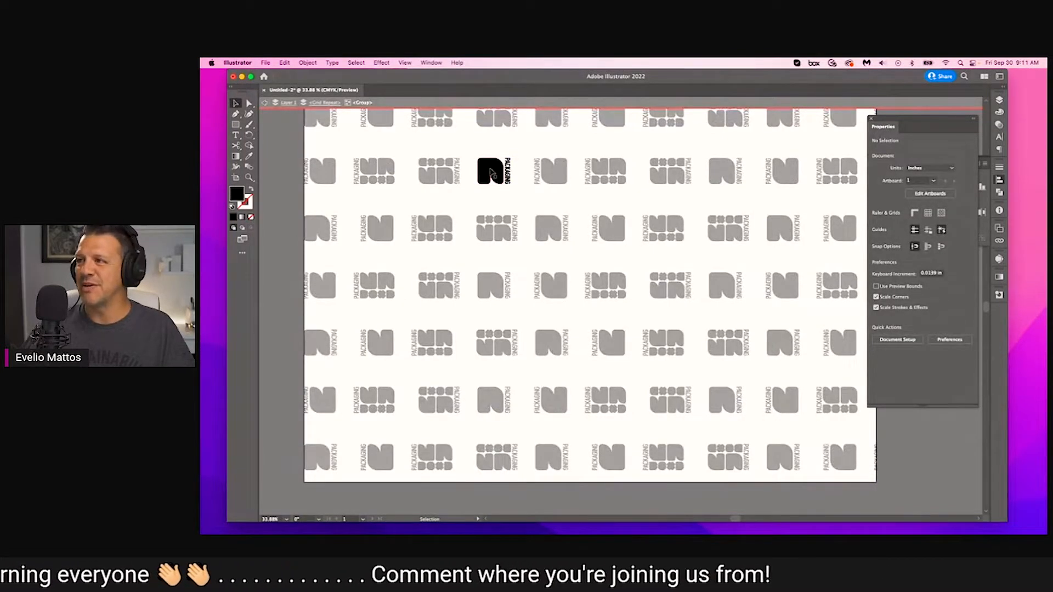
pyautogui.click(485, 174)
pyautogui.moveTo(474, 148); pyautogui.dragTo(518, 181)
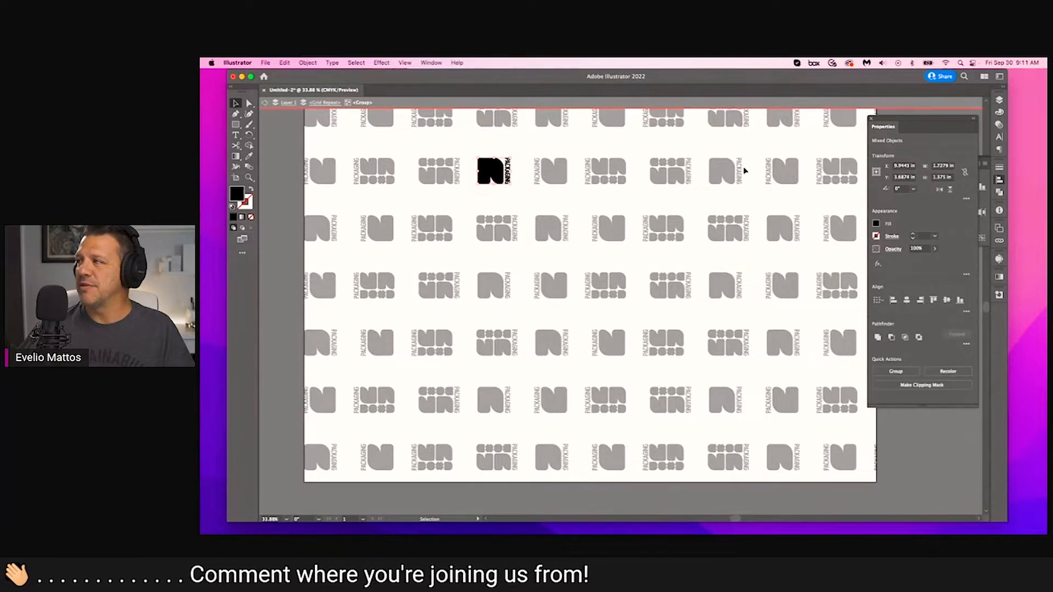
pyautogui.click(1000, 112)
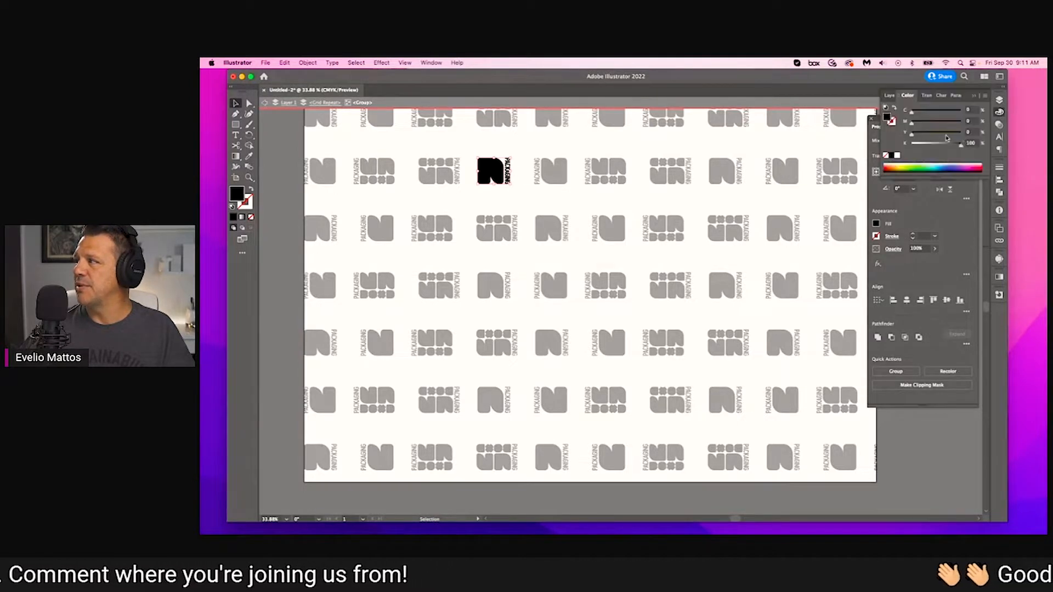
pyautogui.click(905, 166)
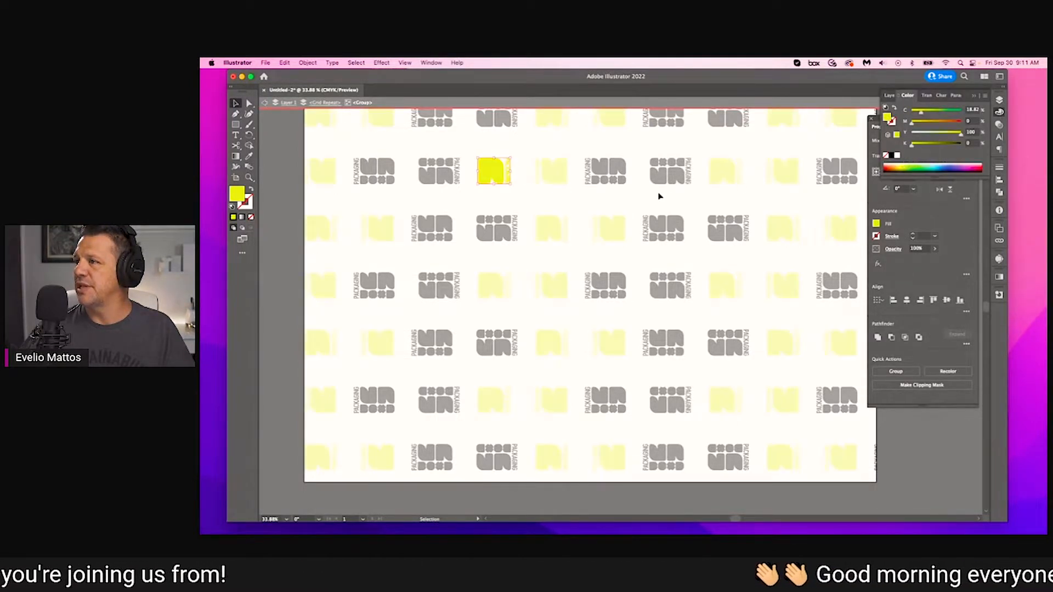
pyautogui.doubleClick(278, 205)
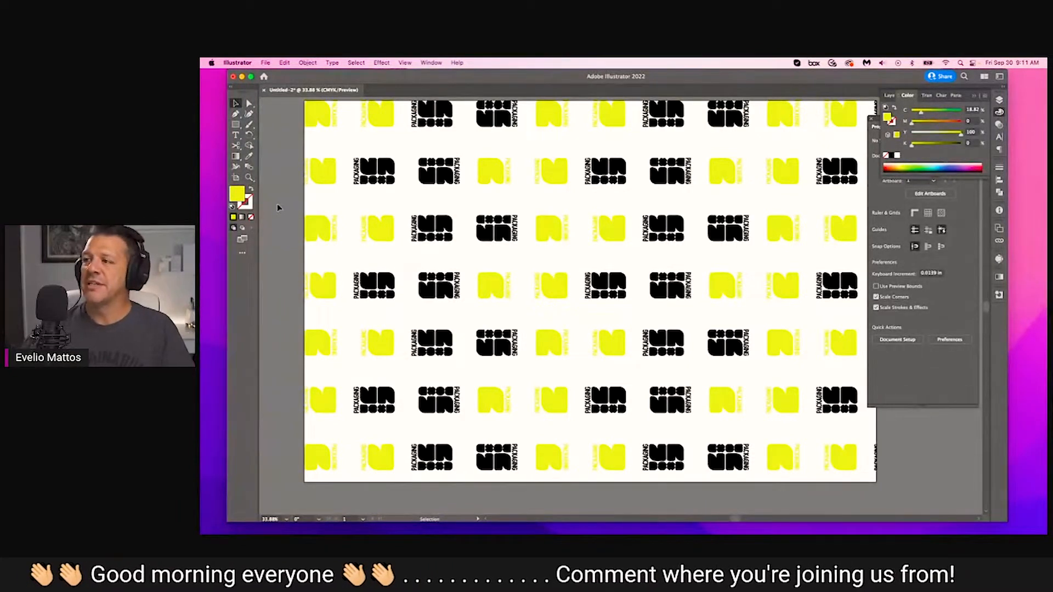
# Undo the yellow recolouring and all row and column flips of the repeat.
pyautogui.press('super+z')
pyautogui.press('super+z')
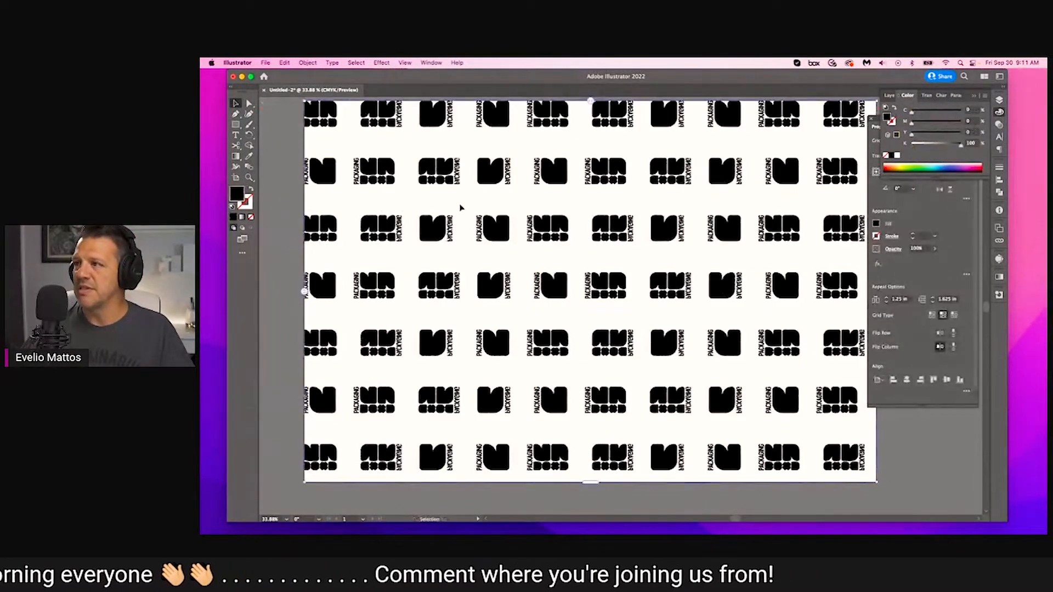
pyautogui.press('super+shift+z')
pyautogui.press('super+shift+z')
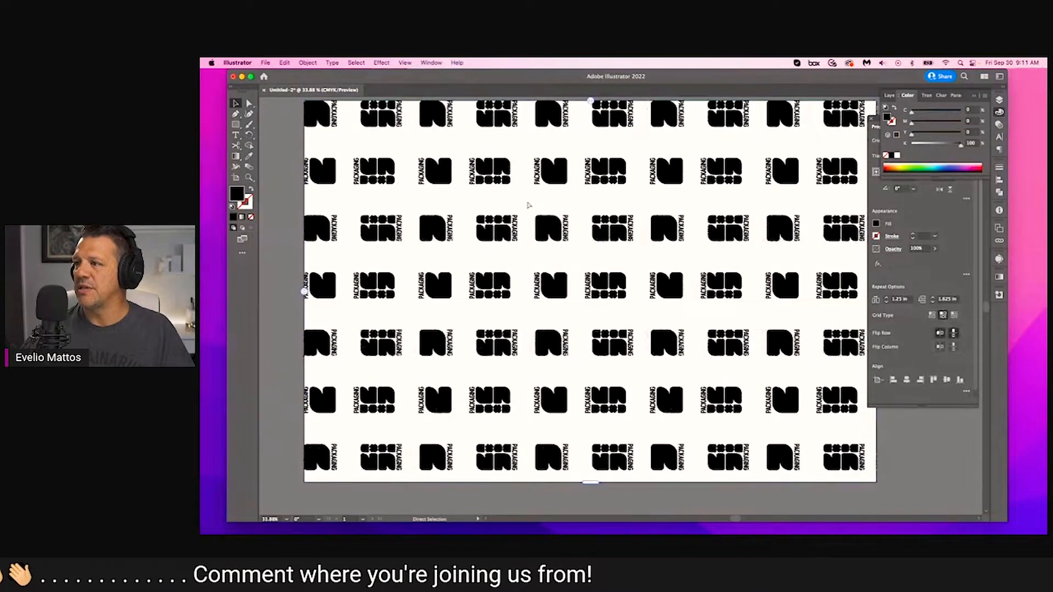
pyautogui.press('super+z')
pyautogui.press('super+z')
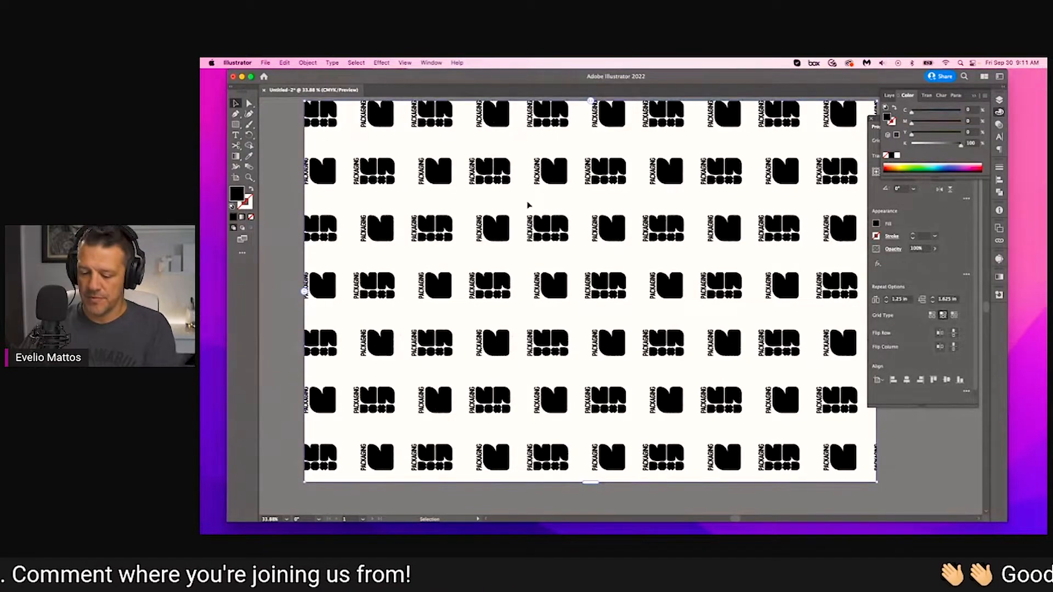
# Draw a 7 × 20 in rectangle from the artboard's top-left corner, with a black outline and no fill.
pyautogui.press('super+minus')
pyautogui.click(498, 111)
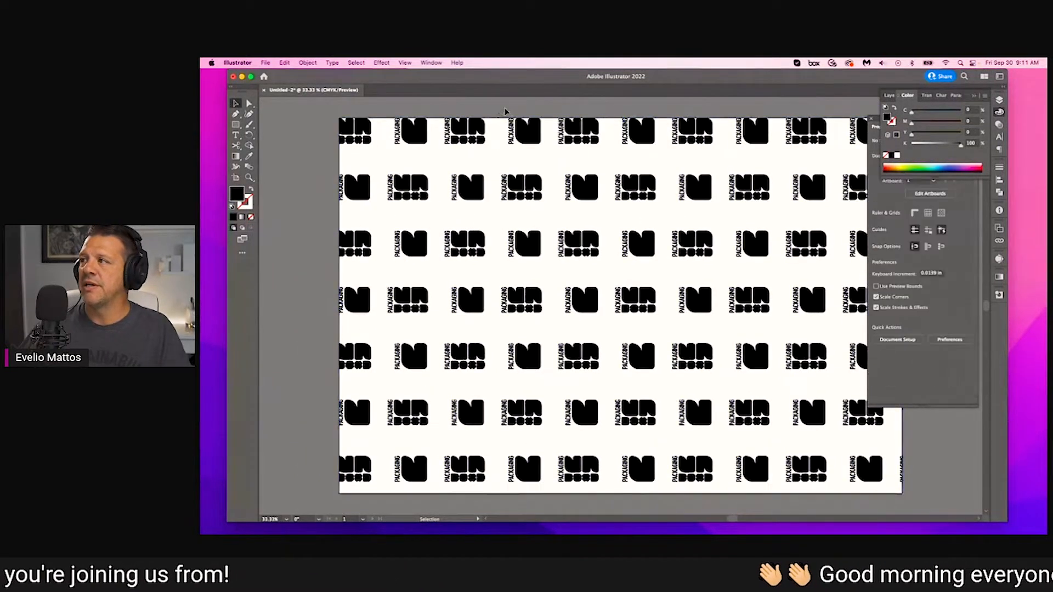
pyautogui.hscroll(5, 505, 112)
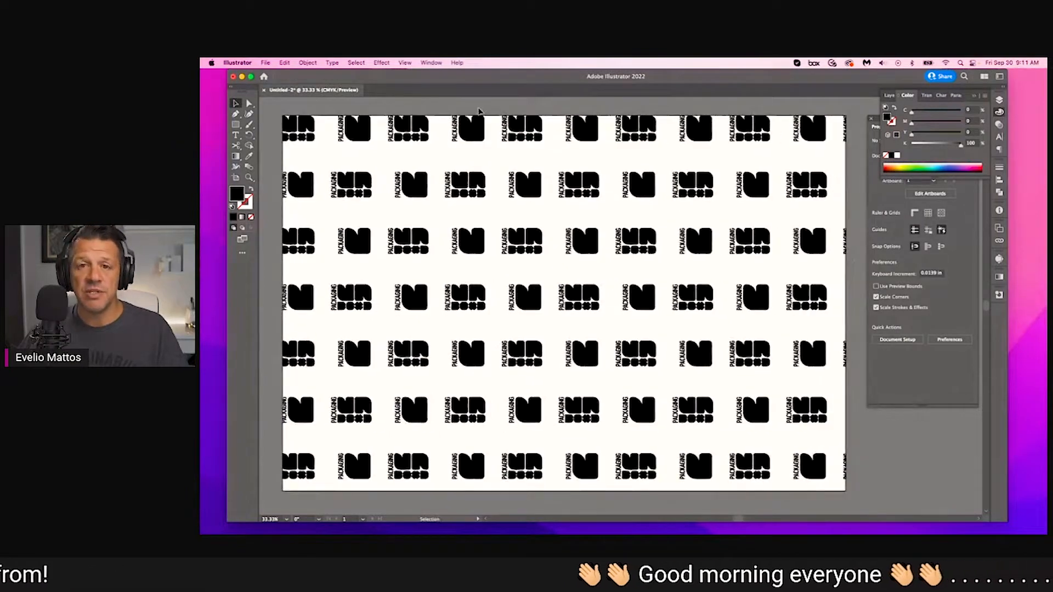
pyautogui.press('m')
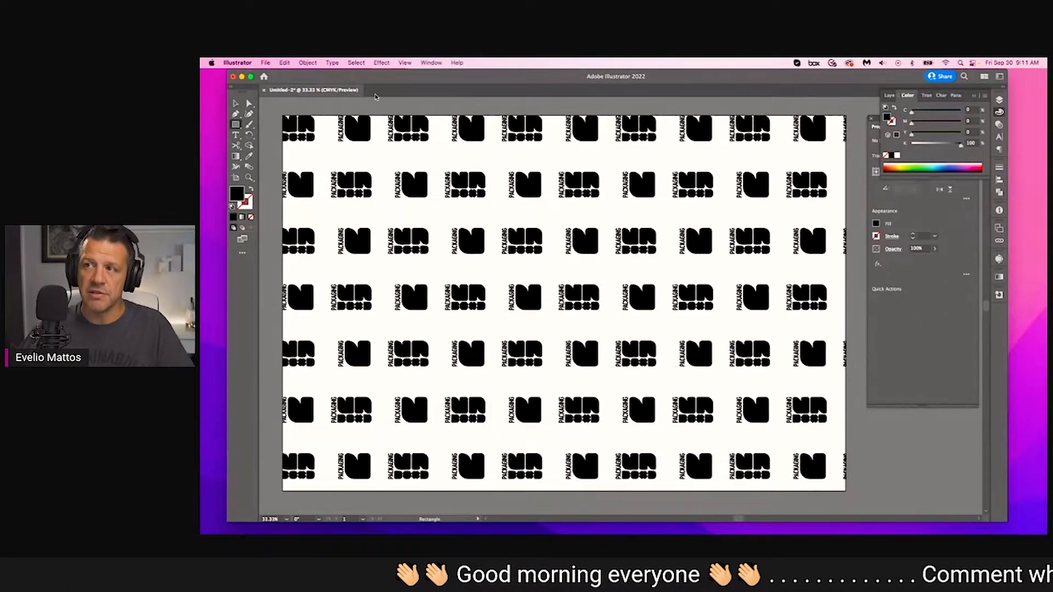
pyautogui.press('super+a')
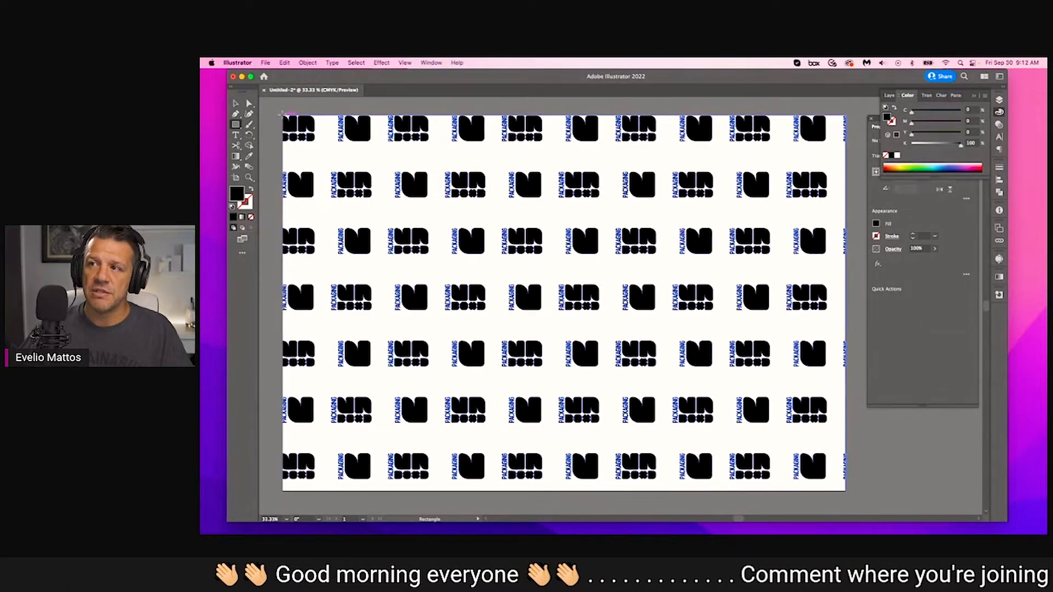
pyautogui.click(281, 113)
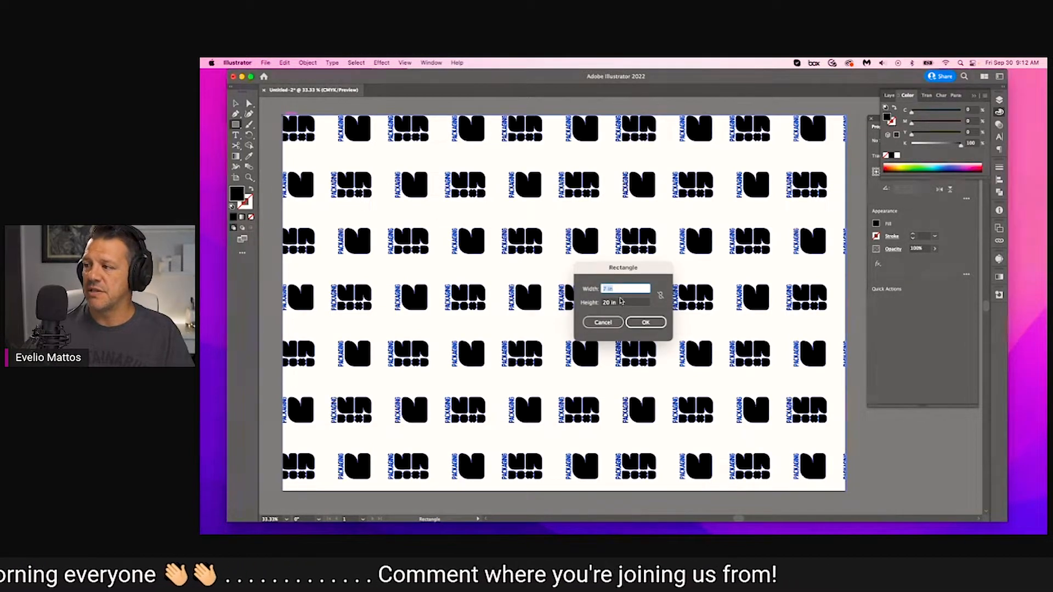
pyautogui.click(645, 322)
pyautogui.press('v')
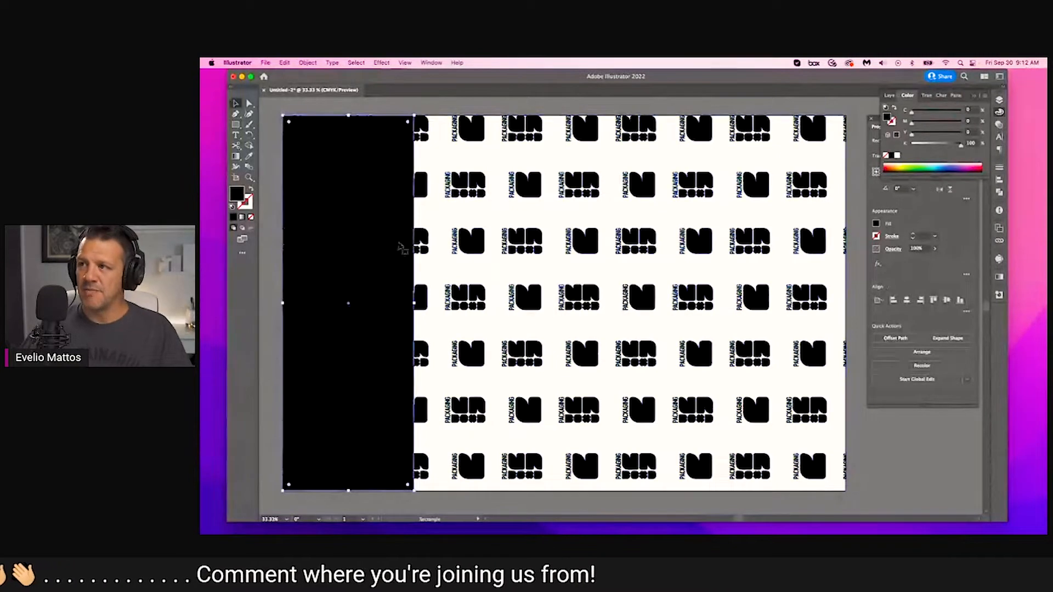
pyautogui.hotkey('shift', 'x')
pyautogui.click(278, 209)
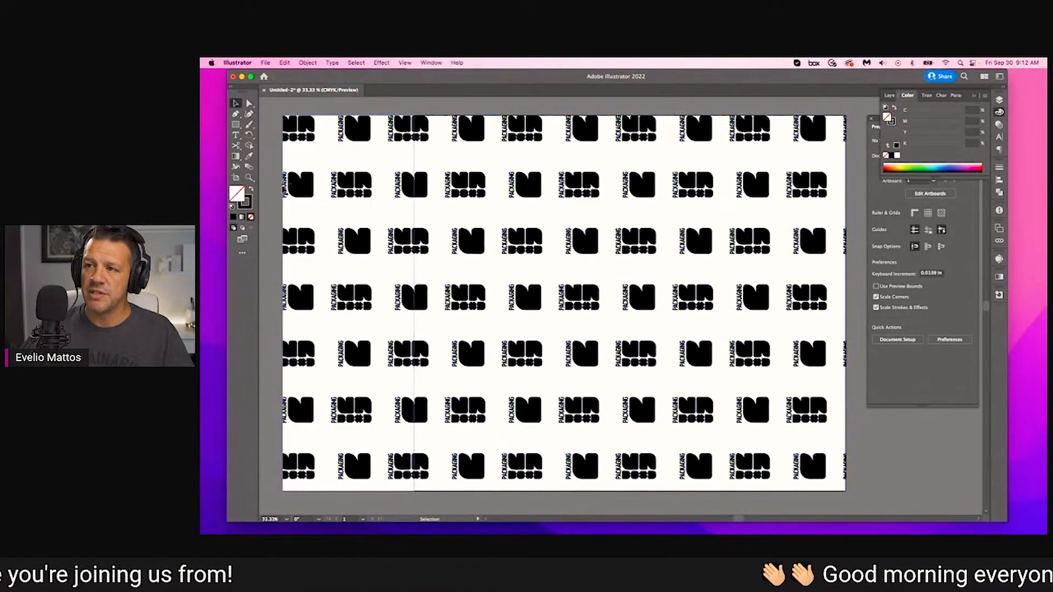
# Crop the grid repeat to the rectangle's width and place a copy directly against its right edge.
pyautogui.click(417, 188)
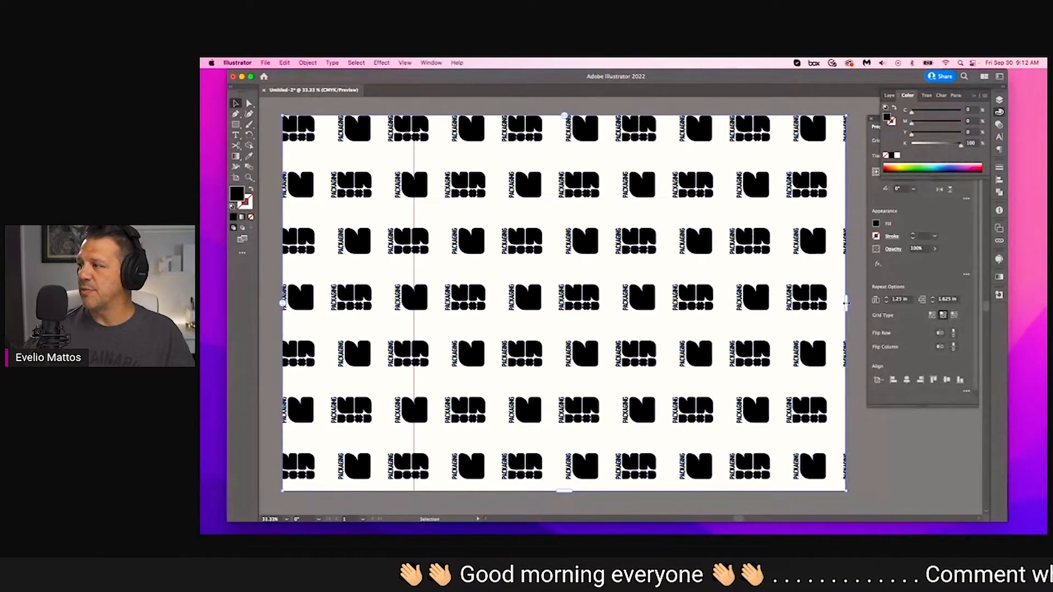
pyautogui.moveTo(846, 302); pyautogui.dragTo(414, 297)
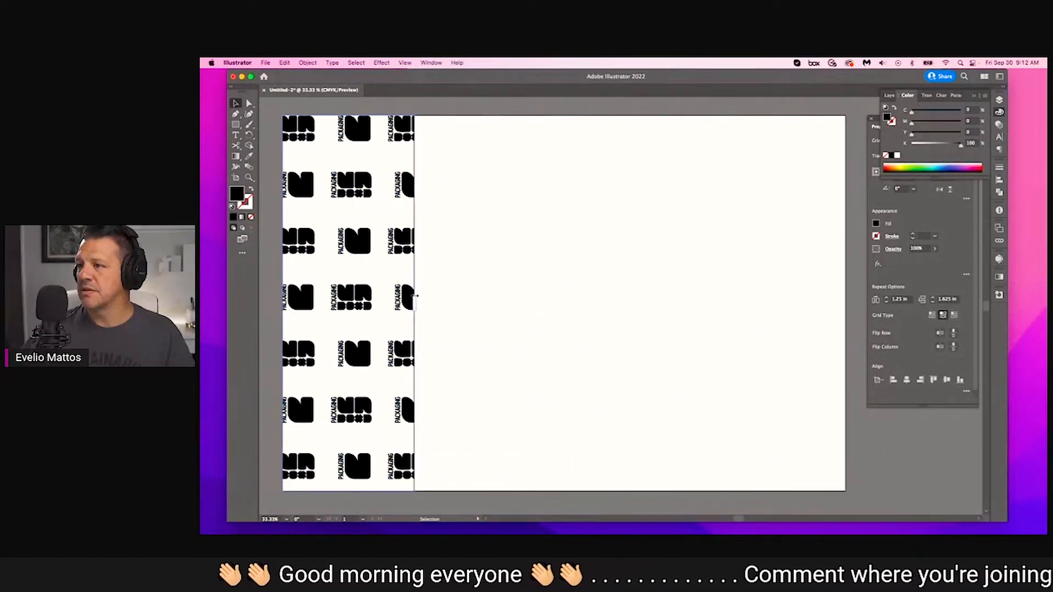
pyautogui.click(433, 292)
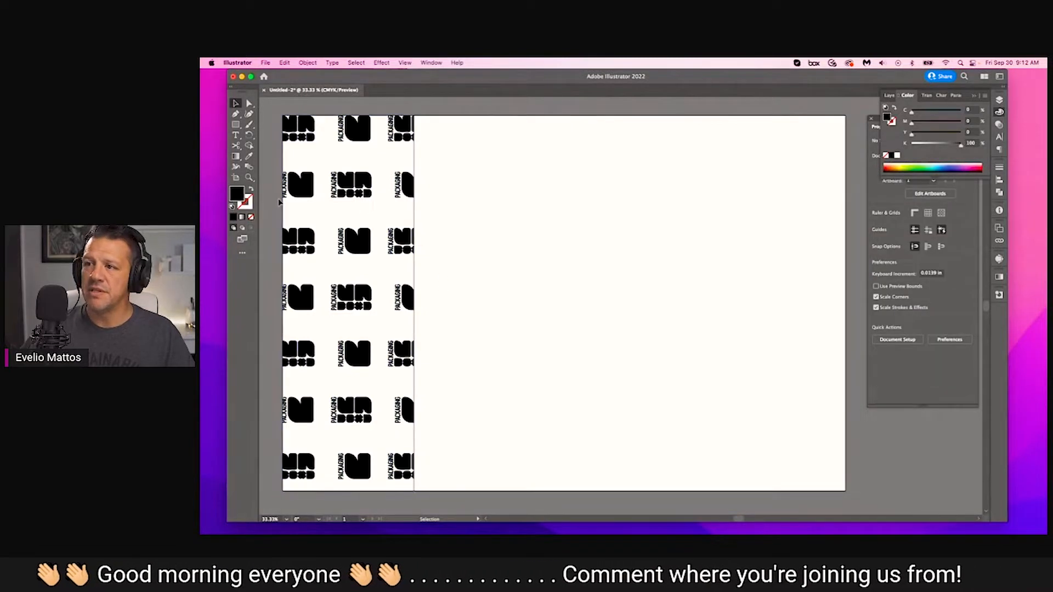
pyautogui.moveTo(286, 188); pyautogui.dragTo(418, 187)
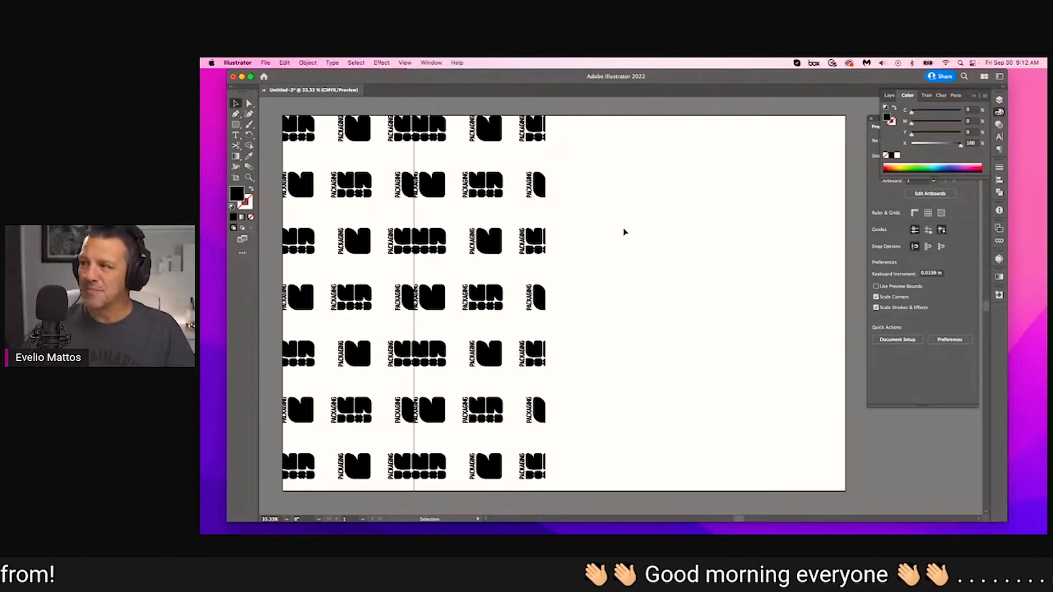
# Undo the repeat's copy and its cropping, and clear the selection.
pyautogui.press('super+z')
pyautogui.press('super+z')
pyautogui.click(547, 243)
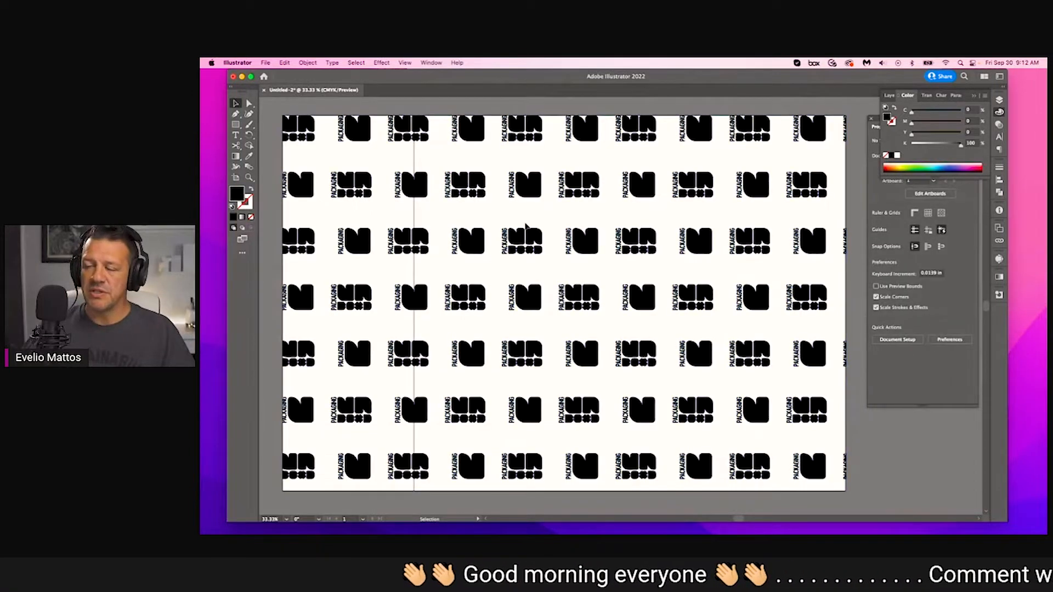
# Tighten the horizontal spacing of the grid repeat to 0.8774 in.
pyautogui.click(347, 219)
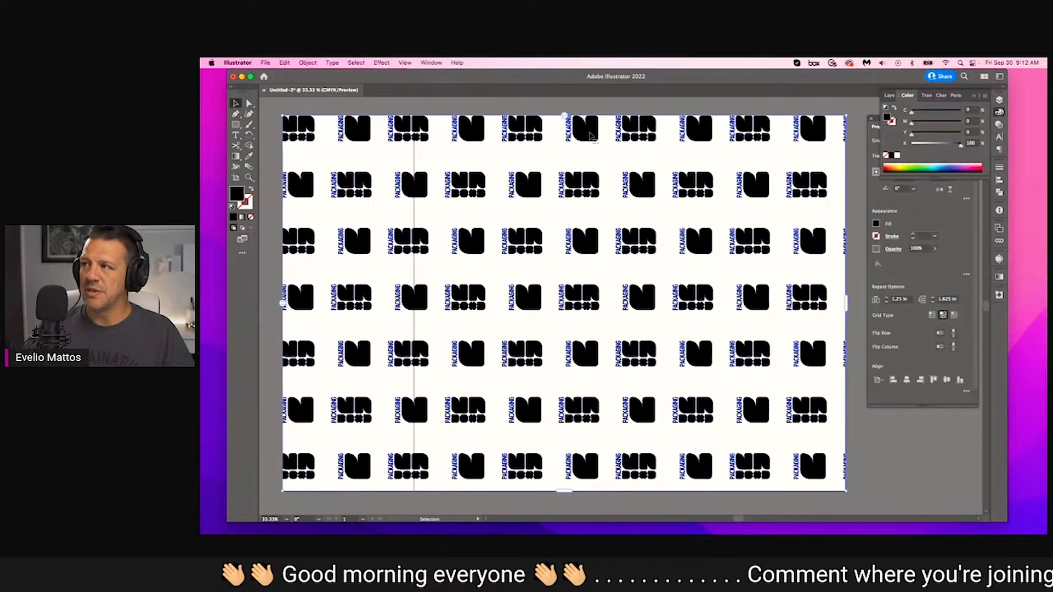
pyautogui.moveTo(565, 117)
pyautogui.mouseDown()
pyautogui.moveTo(548, 116)
pyautogui.moveTo(564, 115)
pyautogui.mouseUp()
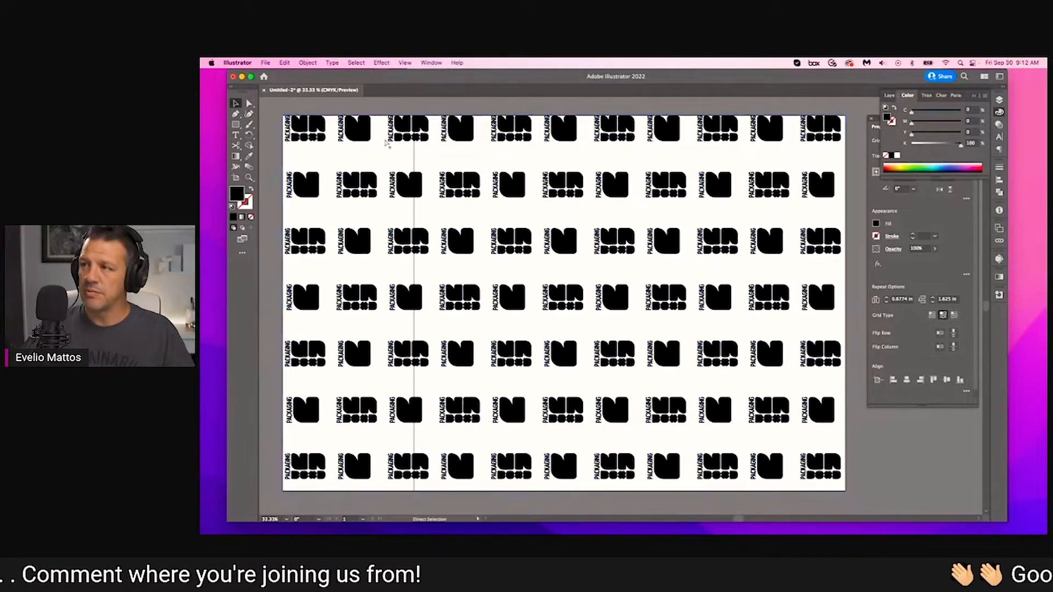
# Undo the spacing changes, the rectangle and the entire grid repeat back to the two original logos.
pyautogui.press('super+z')
pyautogui.press('super+z')
pyautogui.press('super+z')
pyautogui.press('super+z')
pyautogui.press('super+z')
pyautogui.press('super+z')
pyautogui.press('super+z')
pyautogui.press('super+z')
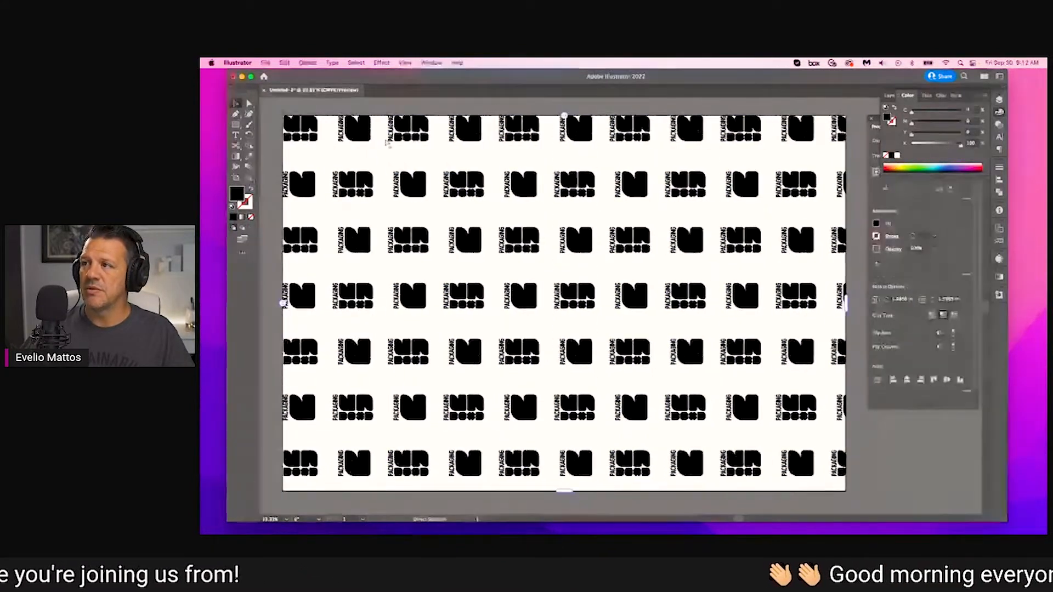
pyautogui.press('super+z')
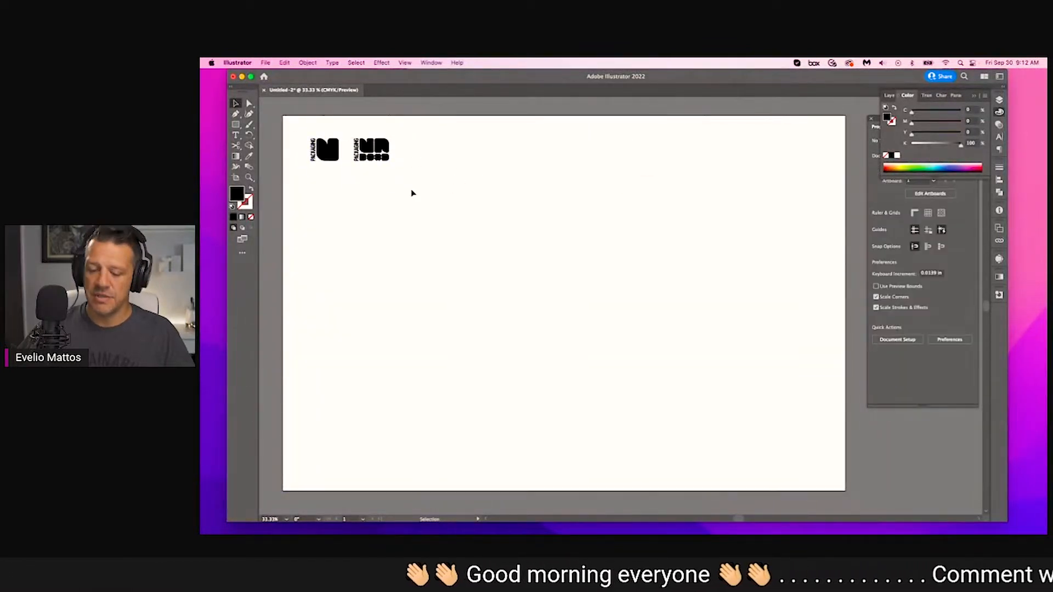
# Draw a 7 × 20 in rectangle from the artboard's upper-left corner, with a black outline and no fill.
pyautogui.press('m')
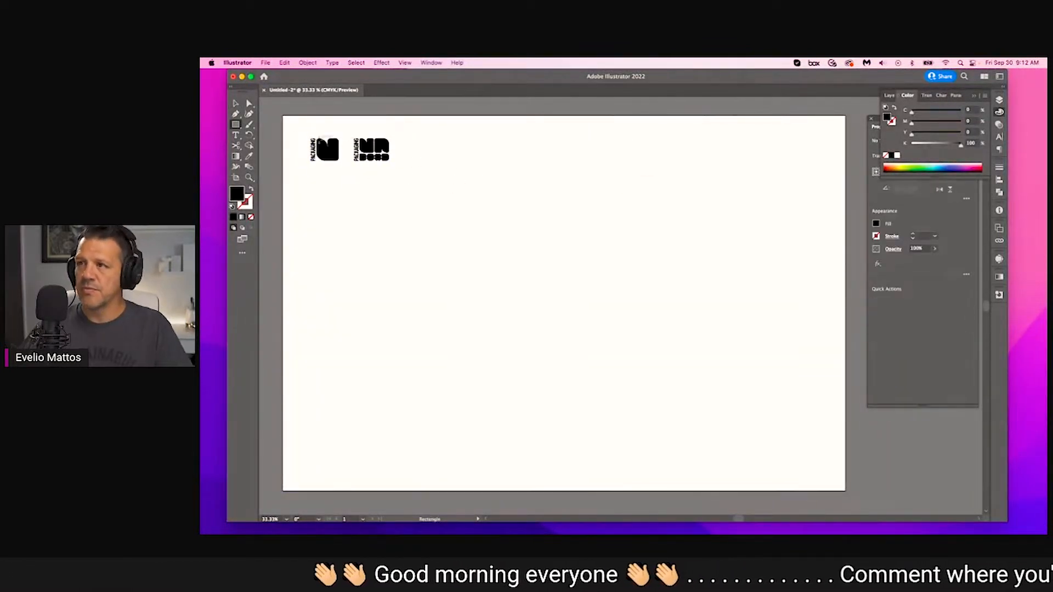
pyautogui.click(283, 114)
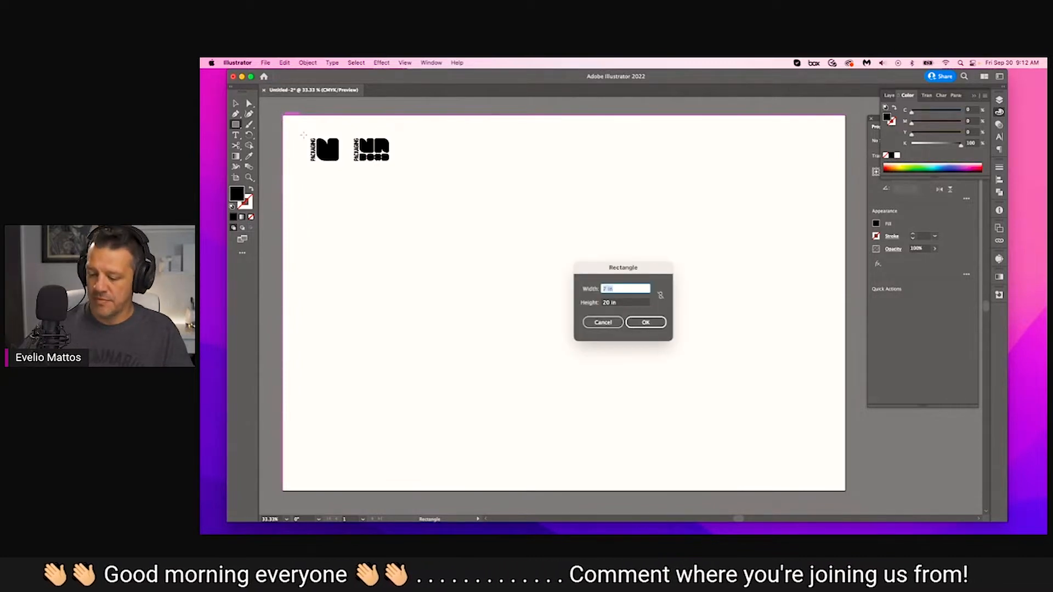
pyautogui.press('Return')
pyautogui.hotkey('shift', 'x')
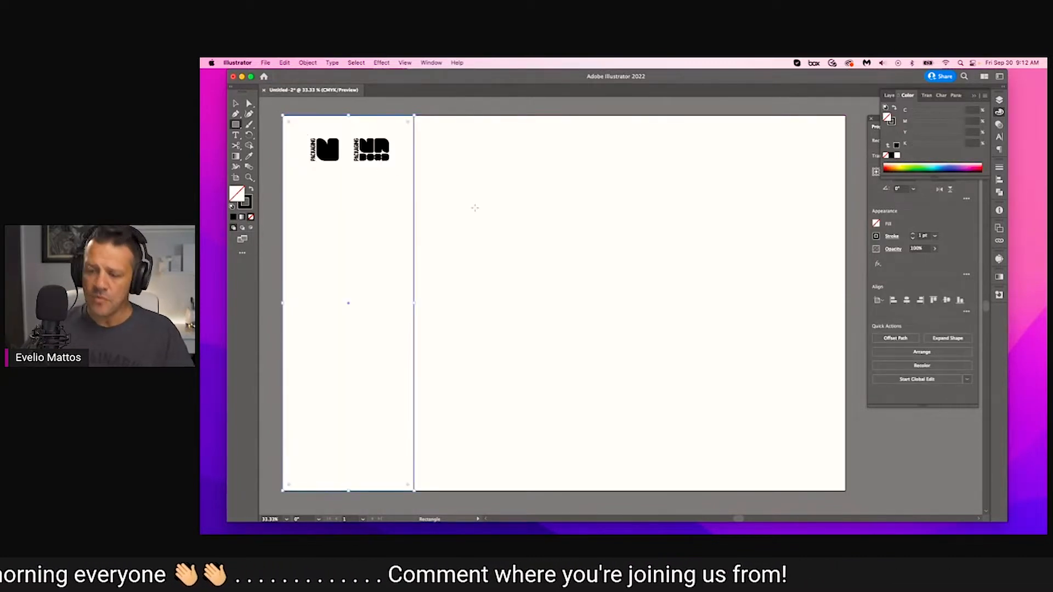
# Move the rectangle to the right of the two logos and extend it slightly beyond the artboard's upper and lower edges.
pyautogui.press('v')
pyautogui.click(466, 211)
pyautogui.moveTo(413, 221); pyautogui.dragTo(588, 213)
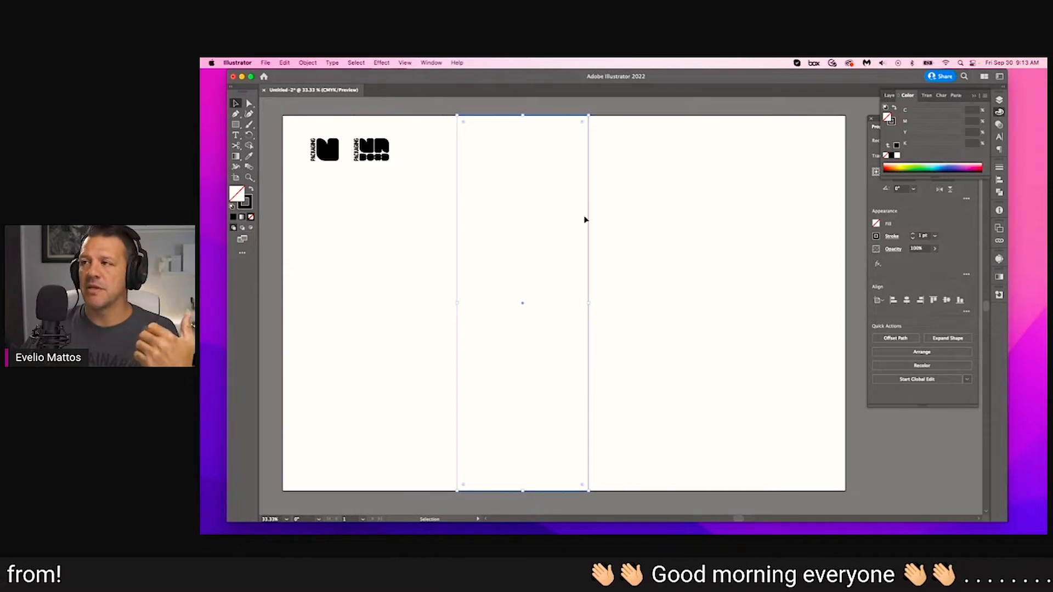
pyautogui.moveTo(523, 113); pyautogui.dragTo(523, 108)
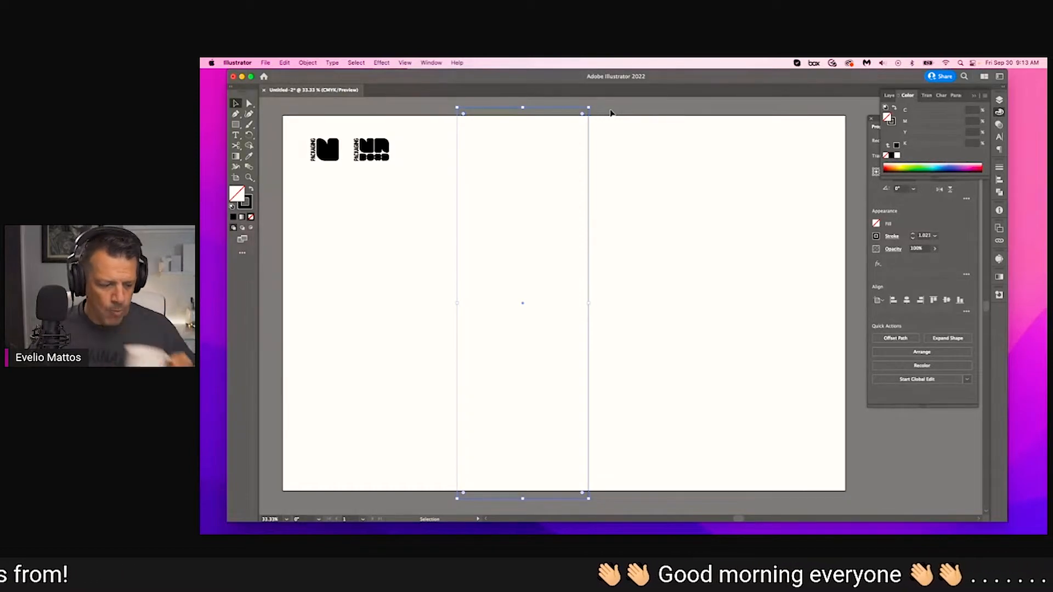
# Place the narrower Packaging logo against the rectangle's left edge, near its upper end.
pyautogui.click(641, 147)
pyautogui.moveTo(326, 158); pyautogui.dragTo(473, 146)
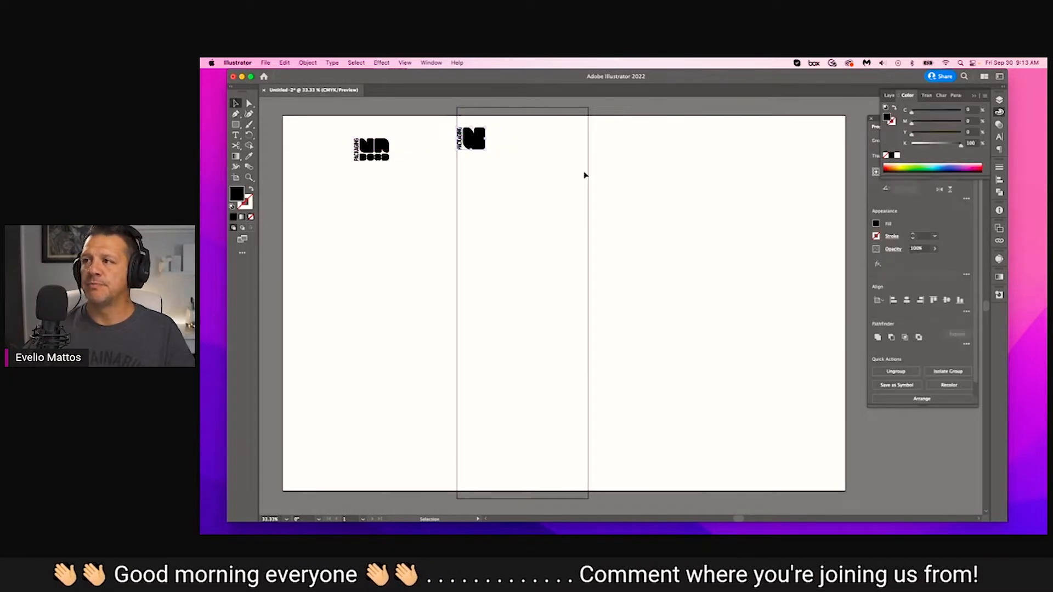
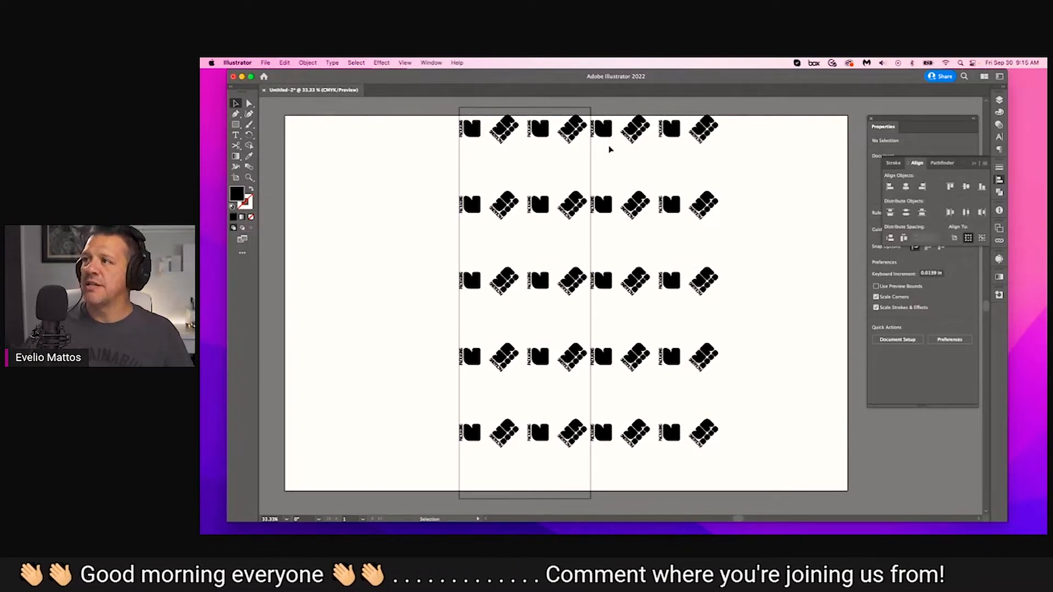
# Copy the logo rows diagonally down and to the left so that a staggered row fills every gap.
pyautogui.press('super+a')
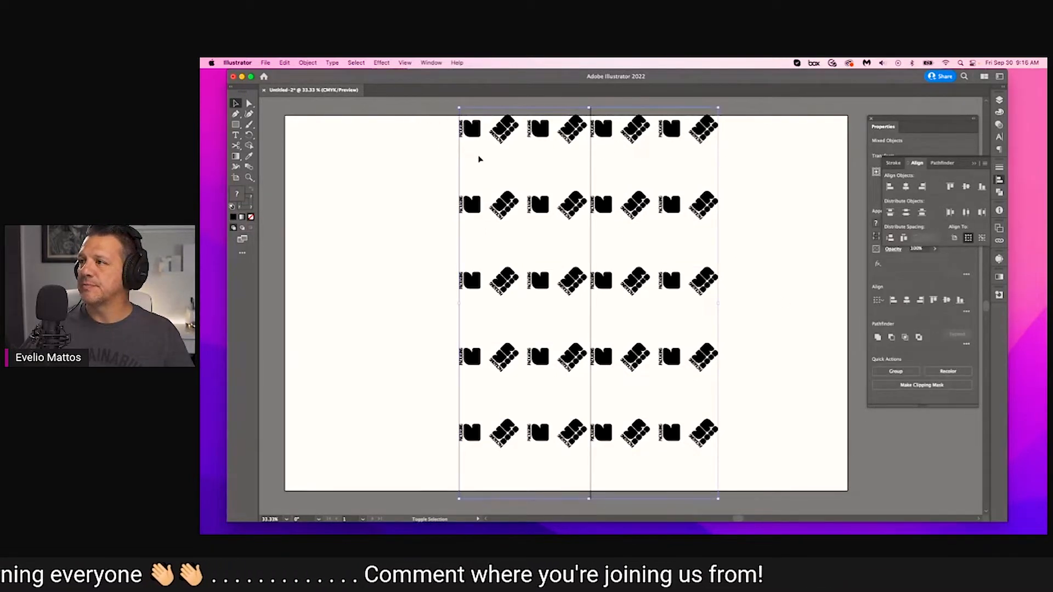
pyautogui.moveTo(602, 131); pyautogui.dragTo(580, 241)
pyautogui.hotkey('ctrl', 'd')
pyautogui.hotkey('ctrl', 'd')
pyautogui.hotkey('ctrl', 'd')
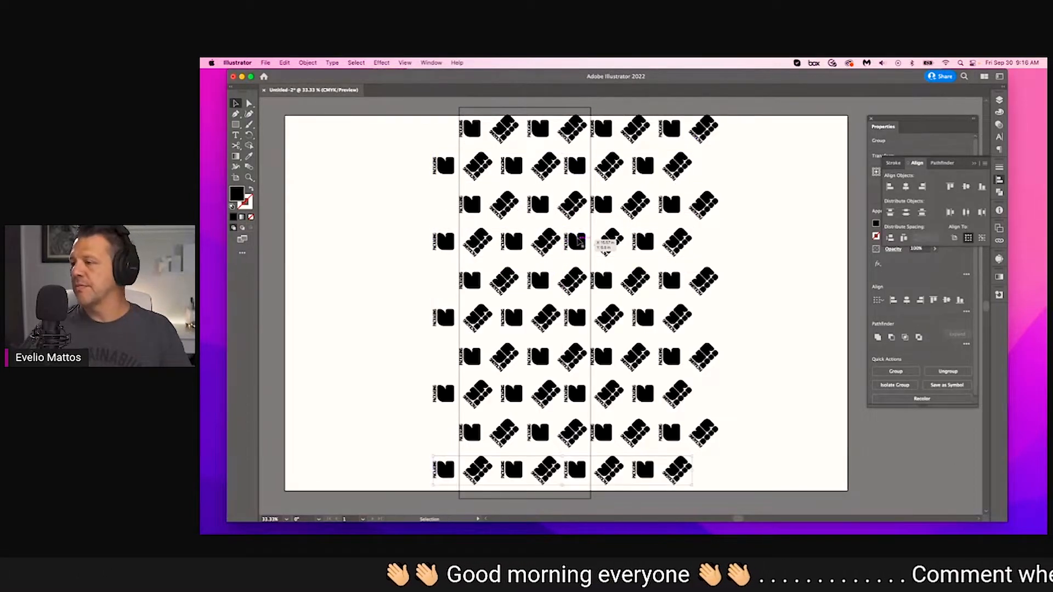
# Delete the logos lying outside the rectangle on both its right and left sides.
pyautogui.click(723, 227)
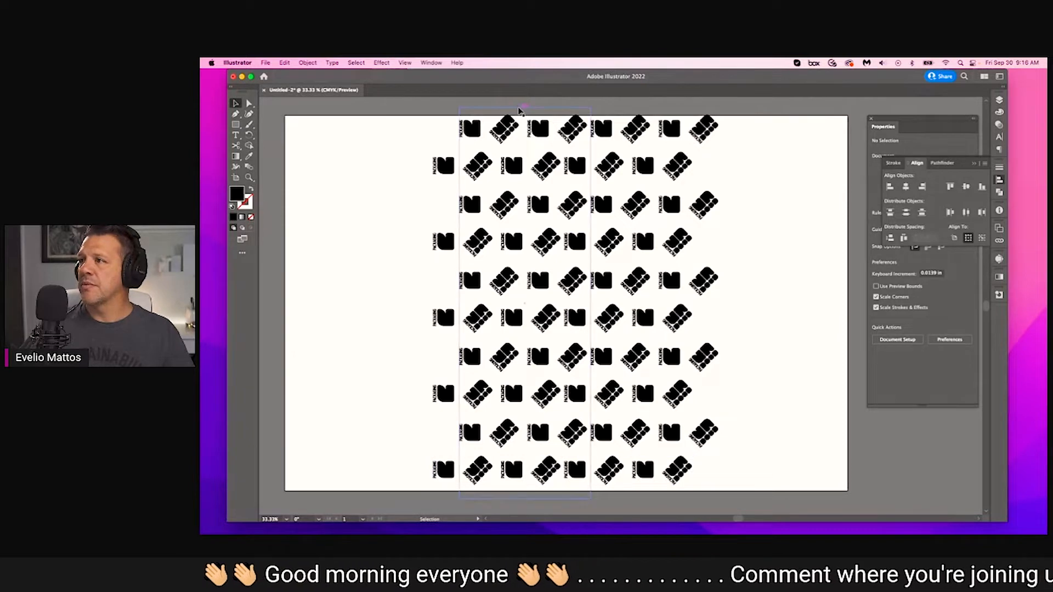
pyautogui.moveTo(648, 309); pyautogui.dragTo(742, 495)
pyautogui.press('Delete')
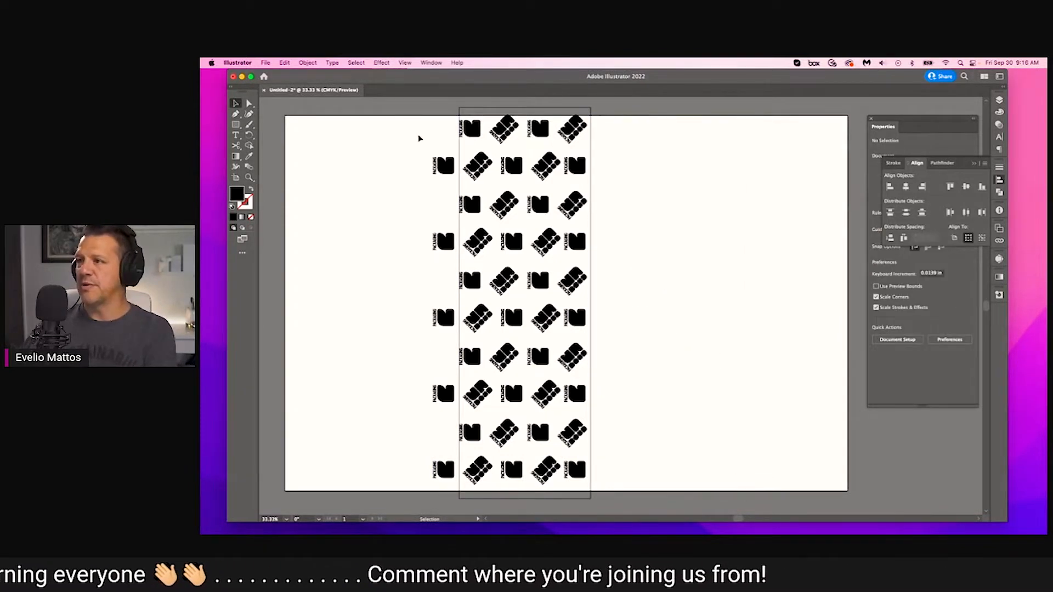
pyautogui.press('Delete')
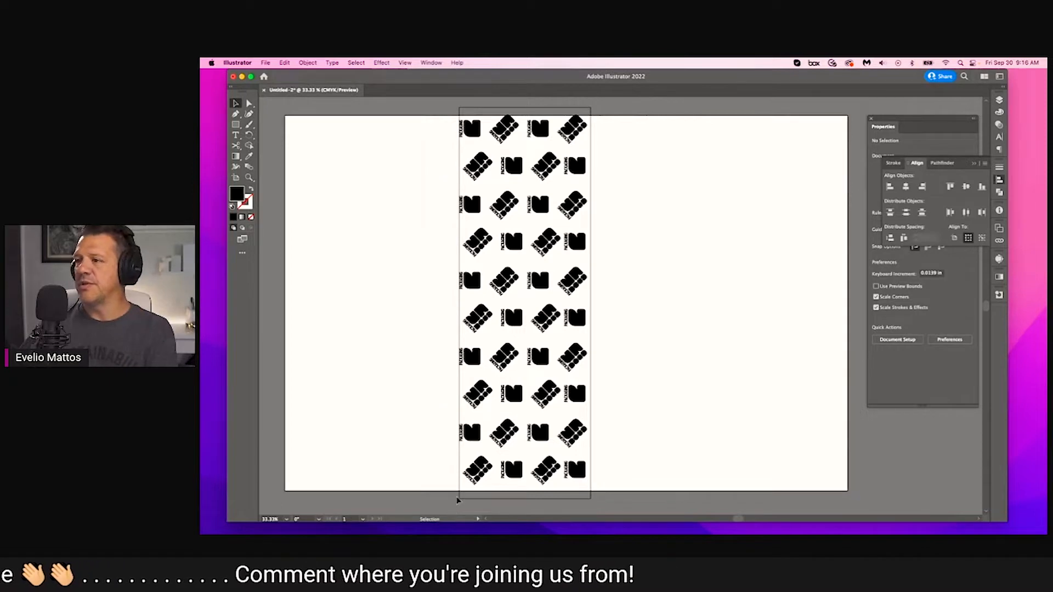
# Delete the guide rectangle and move the remaining logo section to the artboard's left edge.
pyautogui.click(591, 270)
pyautogui.press('Delete')
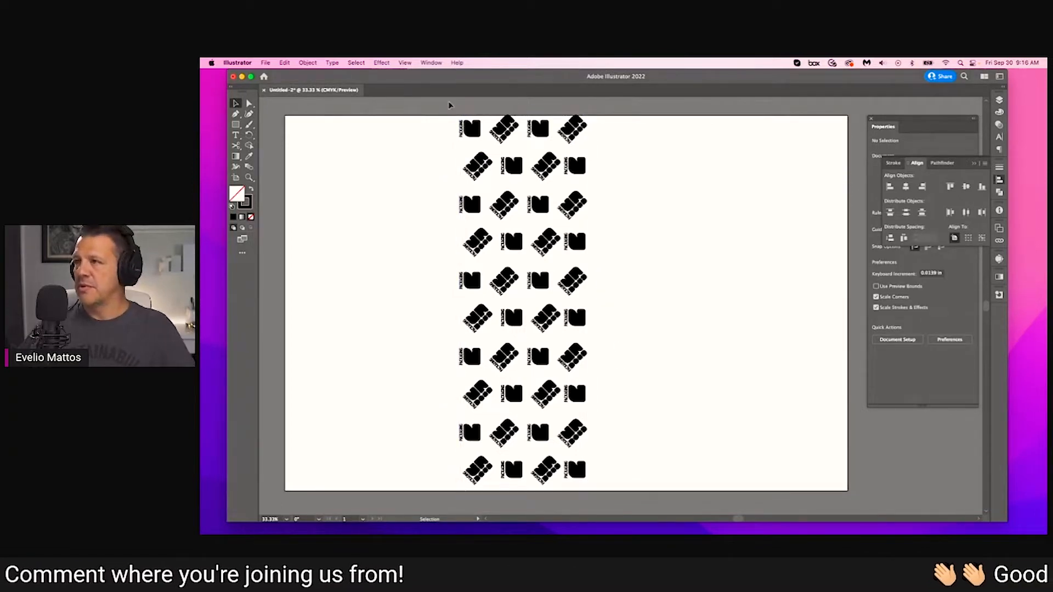
pyautogui.moveTo(577, 243); pyautogui.dragTo(407, 245)
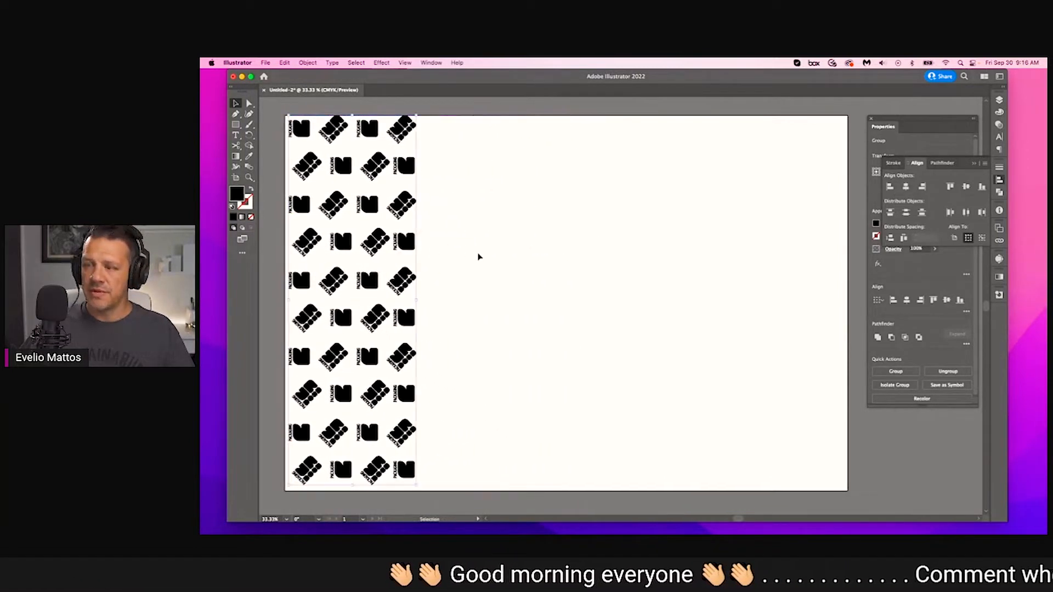
# Copy the section 7 in horizontally, repeat the copy twice, and undo the two repeats.
pyautogui.press('Return')
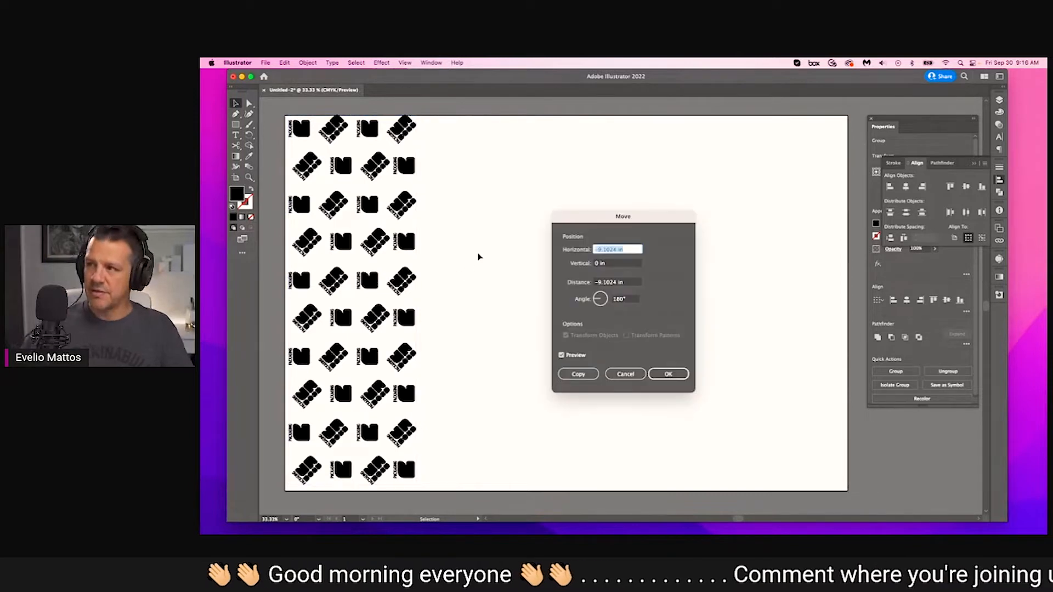
pyautogui.write('7')
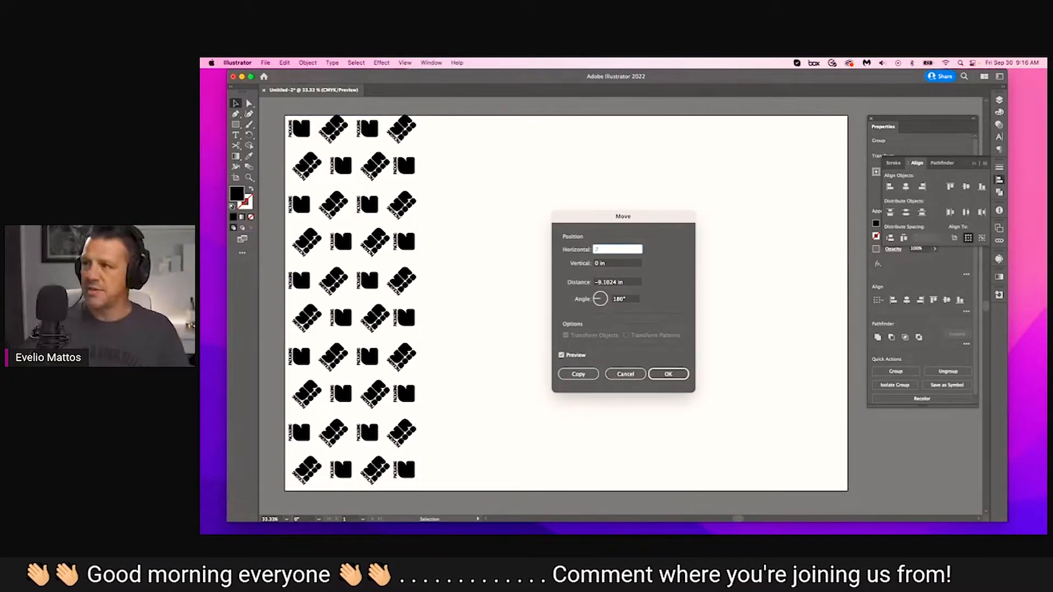
pyautogui.press('Return')
pyautogui.press('super+d')
pyautogui.press('super+d')
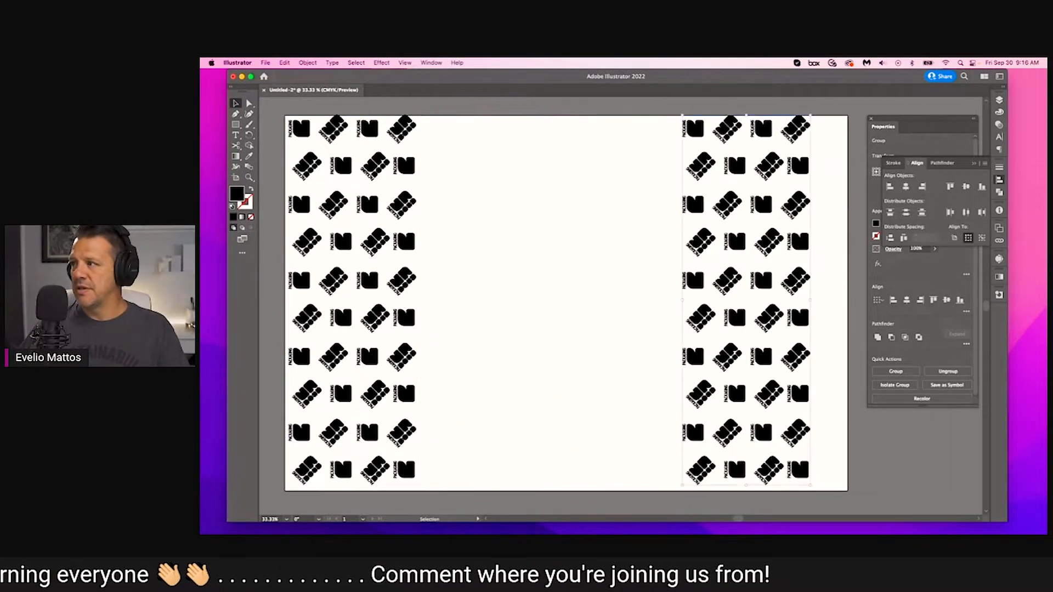
pyautogui.press('super+z')
pyautogui.press('super+z')
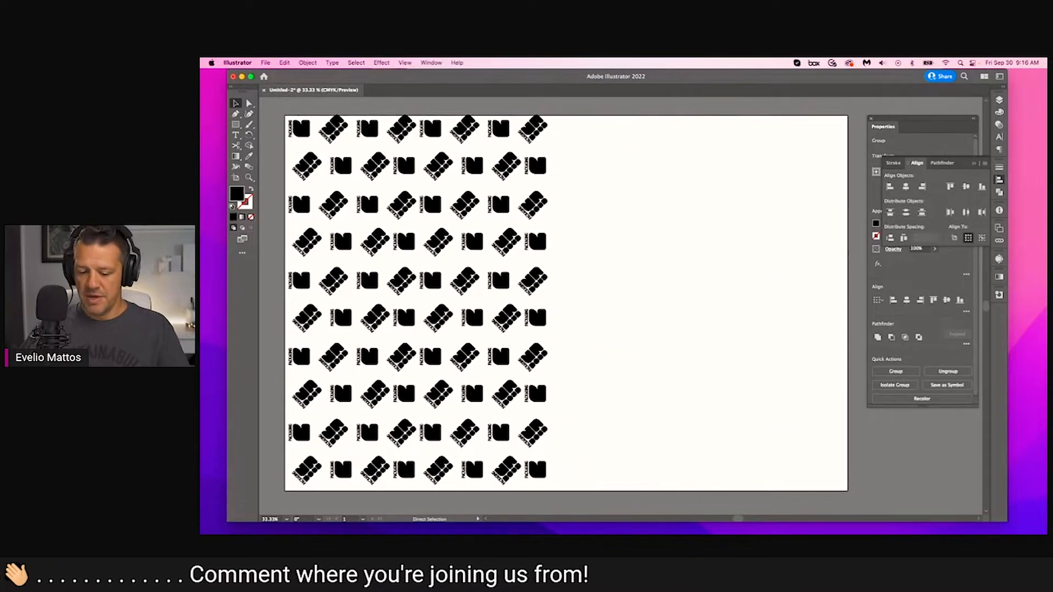
# Repeat the 7 in copy three times so the pattern runs past the artboard's right edge.
pyautogui.press('super+d')
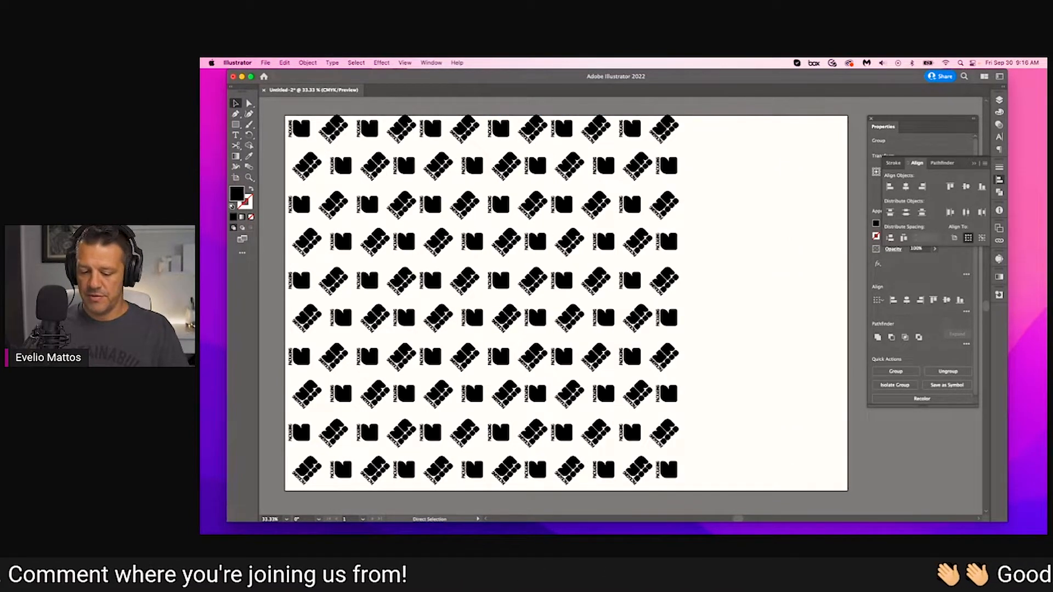
pyautogui.press('super+d')
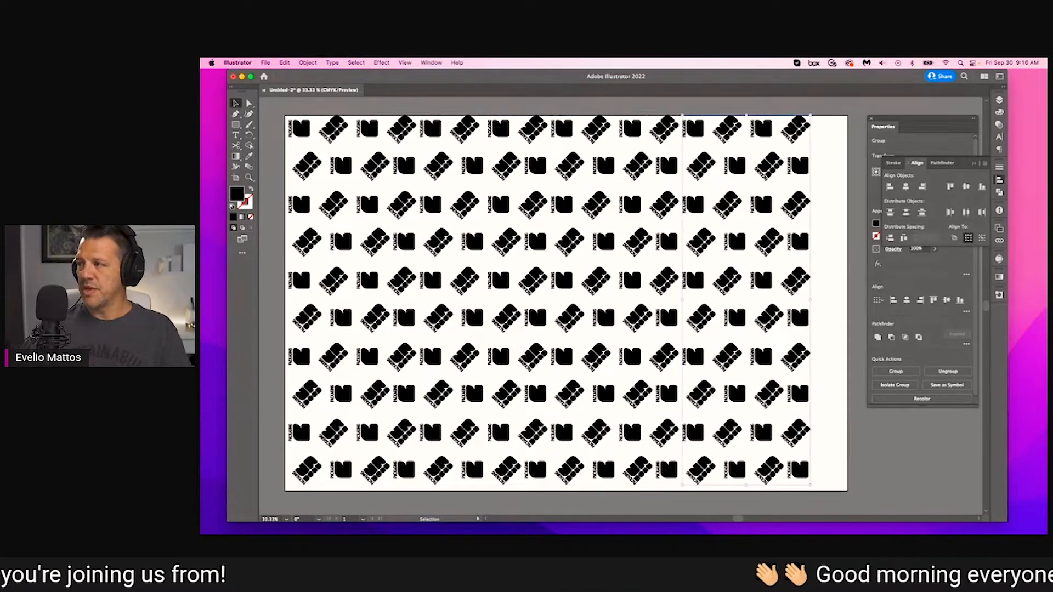
pyautogui.press('super+d')
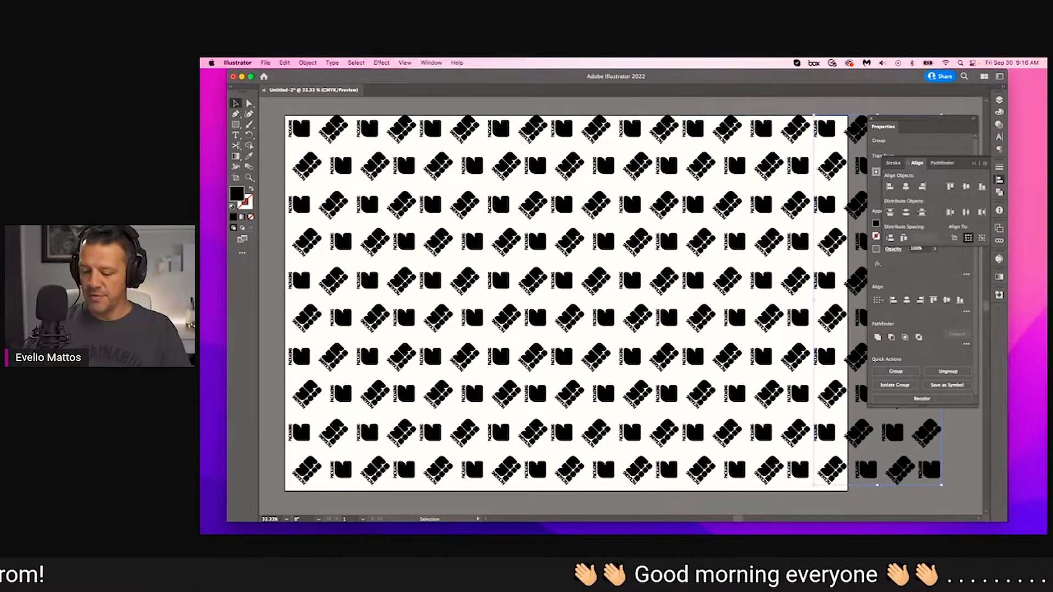
pyautogui.press('super+minus')
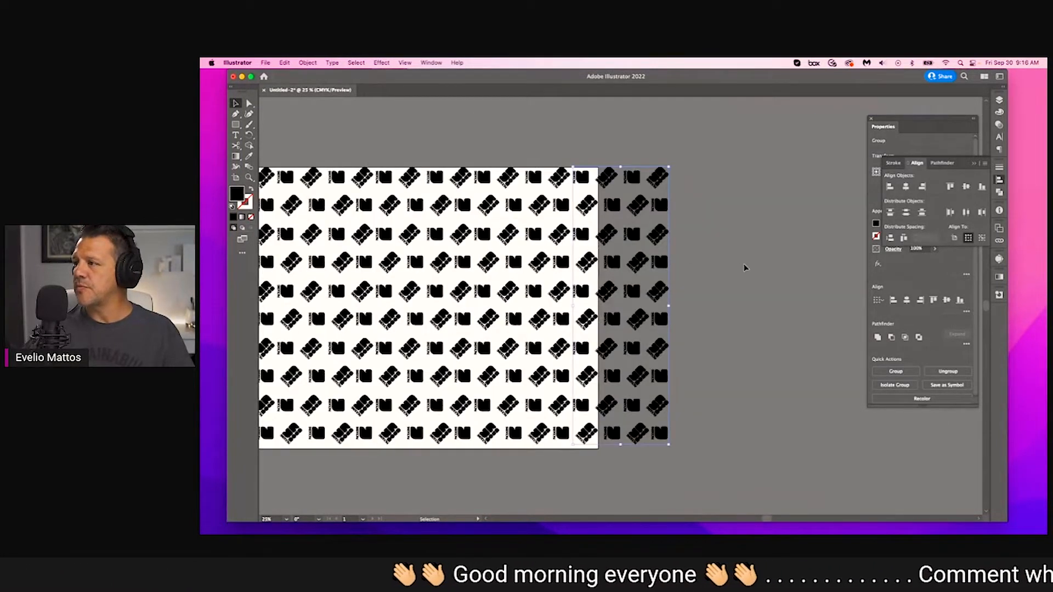
pyautogui.click(743, 266)
pyautogui.hscroll(-4, 741, 274)
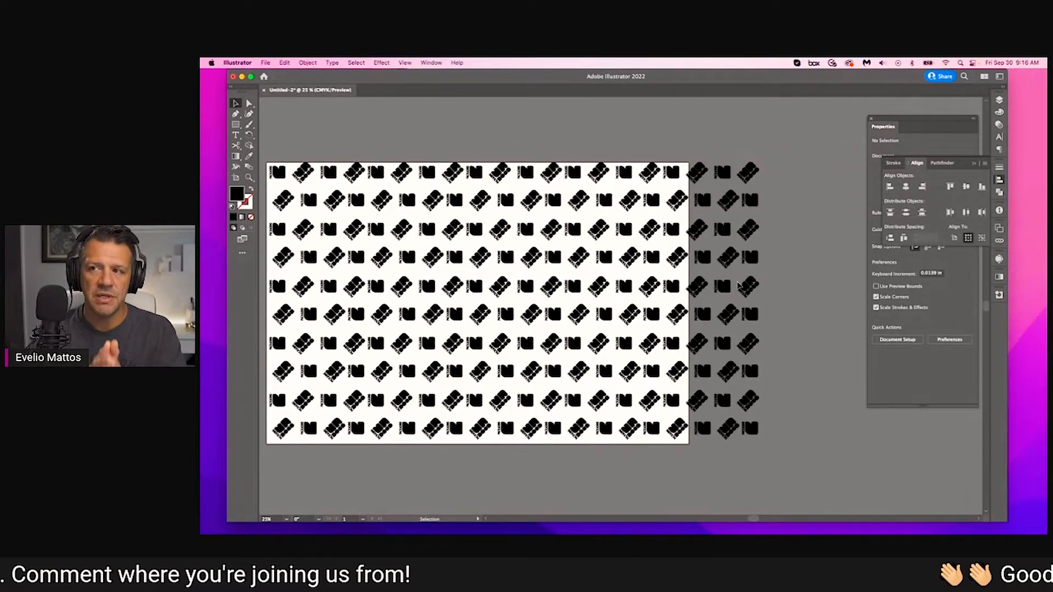
# Undo all 7 in copies, leaving only the first logo section.
pyautogui.press('super+z')
pyautogui.press('super+z')
pyautogui.press('super+z')
pyautogui.press('super+z')
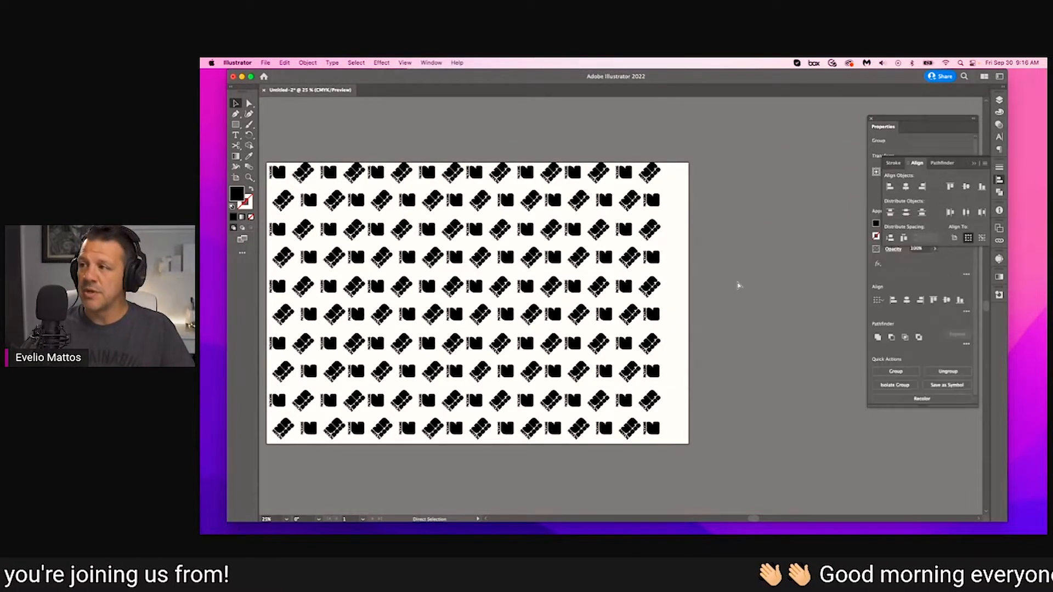
# Arrange four logos at different angles into a loose cluster and delete the rest of the section.
pyautogui.moveTo(422, 280); pyautogui.dragTo(585, 285)
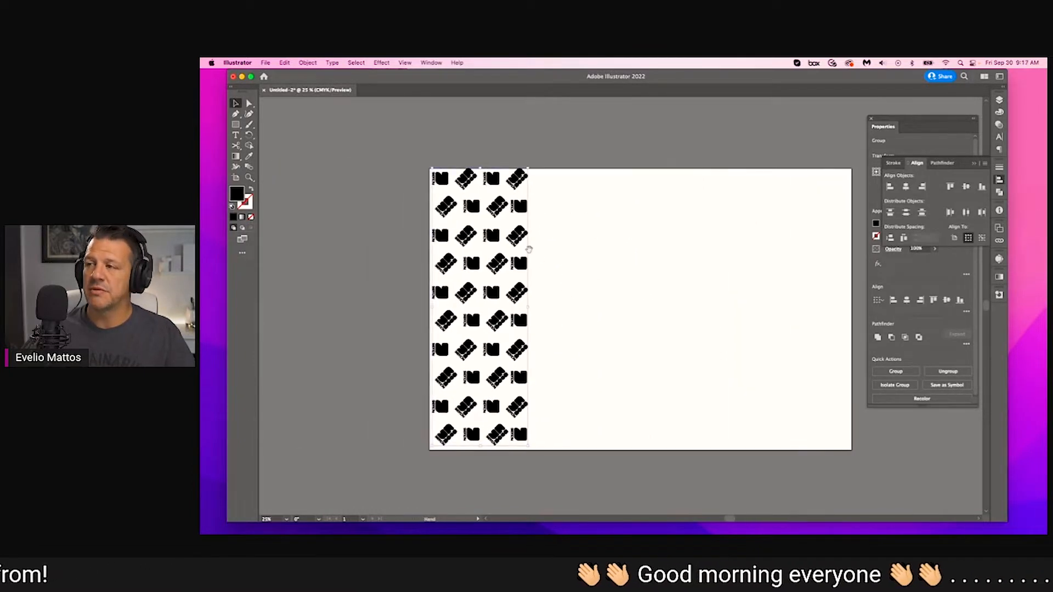
pyautogui.scroll(3, 536, 255)
pyautogui.moveTo(531, 163); pyautogui.dragTo(590, 180)
pyautogui.moveTo(527, 200); pyautogui.dragTo(632, 201)
pyautogui.moveTo(535, 231); pyautogui.dragTo(642, 214)
pyautogui.moveTo(527, 241); pyautogui.dragTo(656, 206)
pyautogui.click(655, 254)
pyautogui.moveTo(535, 475); pyautogui.dragTo(541, 501)
pyautogui.press('Delete')
# Copy the logo cluster downward and repeat the copy to form a column along the artboard's height.
pyautogui.press('super+a')
pyautogui.moveTo(583, 181); pyautogui.dragTo(454, 229)
pyautogui.press('super+d')
pyautogui.press('super+d')
pyautogui.press('super+d')
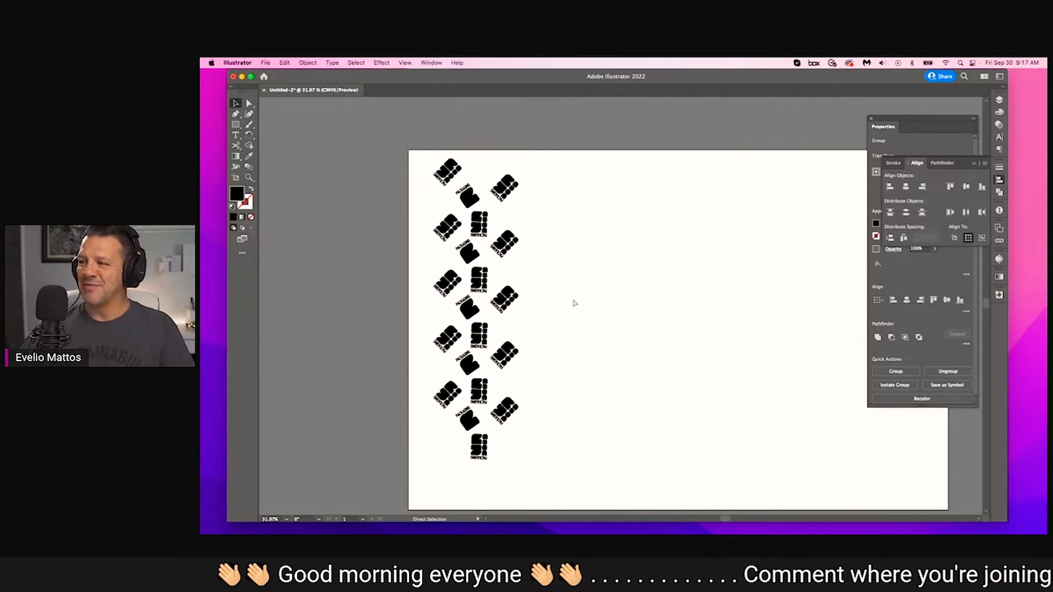
pyautogui.press('super+d')
# Place a copy of the logo column beside the original, rotated 180° and nested closely against it.
pyautogui.moveTo(599, 251); pyautogui.dragTo(557, 220)
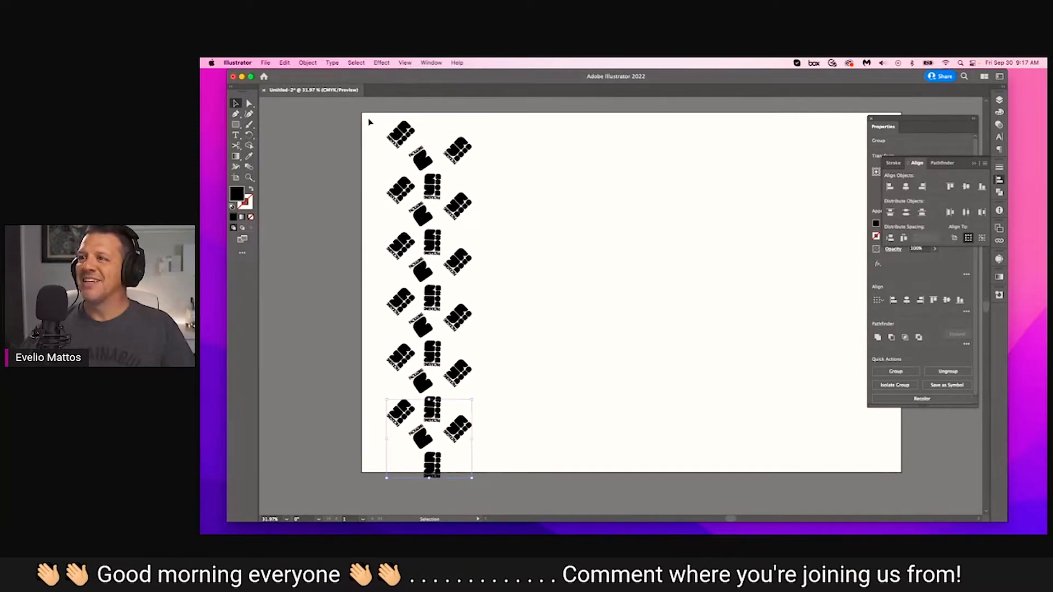
pyautogui.press('super+a')
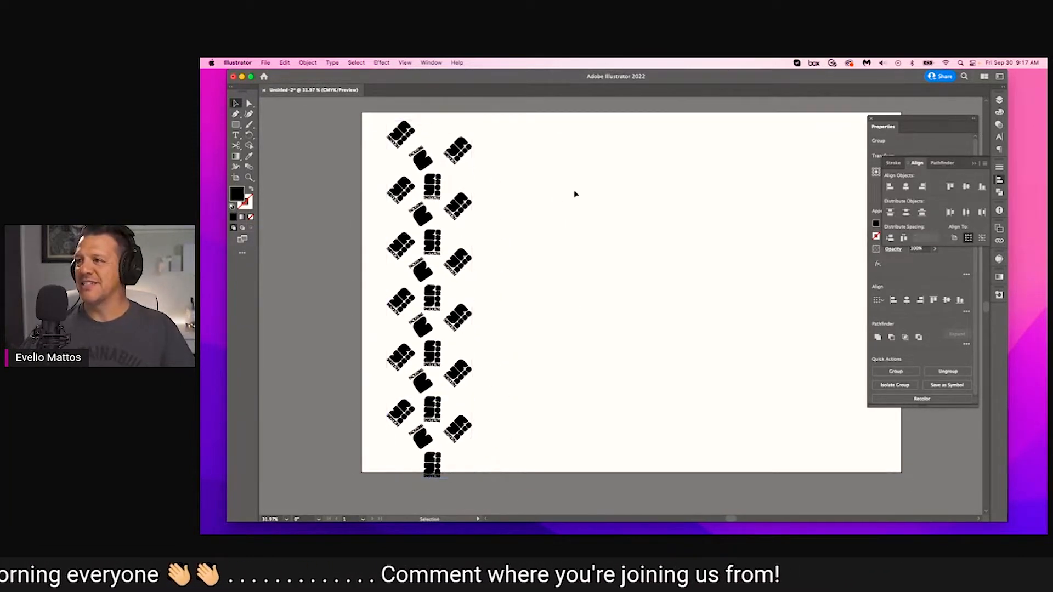
pyautogui.click(582, 191)
pyautogui.press('super+a')
pyautogui.moveTo(426, 163); pyautogui.dragTo(520, 163)
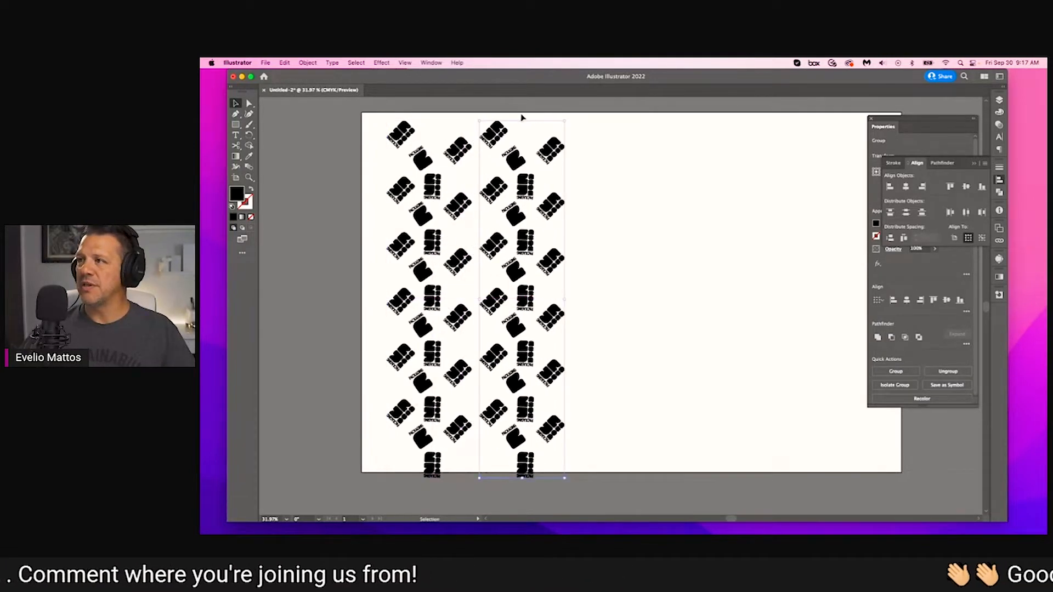
pyautogui.moveTo(521, 117); pyautogui.dragTo(505, 411)
pyautogui.moveTo(528, 217); pyautogui.dragTo(512, 217)
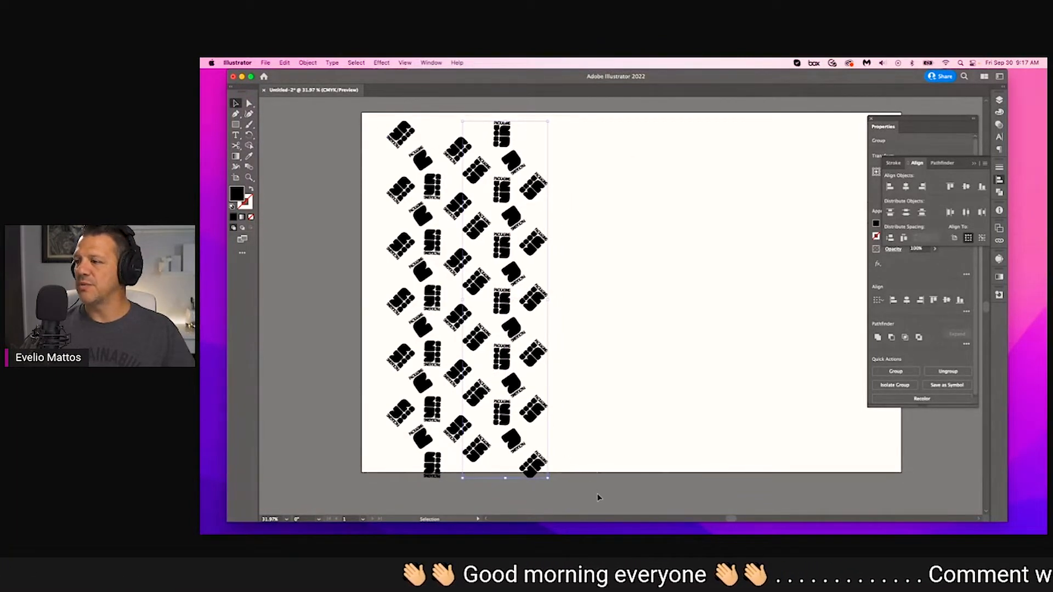
# Copy the two nested columns to the right and slightly upward to widen the scattered pattern.
pyautogui.moveTo(492, 334); pyautogui.dragTo(627, 311)
pyautogui.click(710, 323)
pyautogui.press('space')
pyautogui.moveTo(712, 325); pyautogui.dragTo(685, 318)
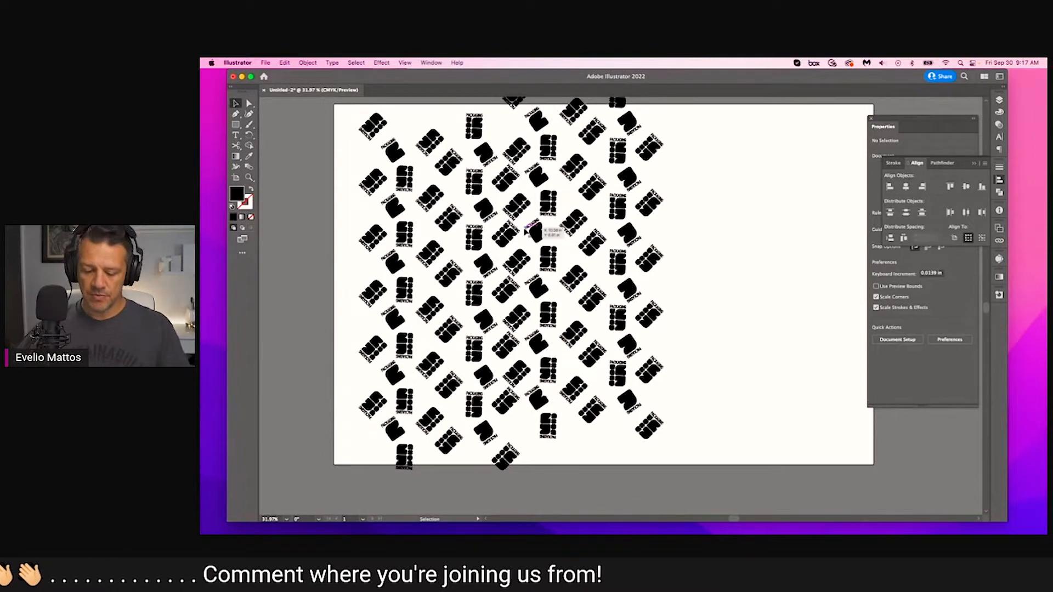
# Set up the Pen tool with no fill and a green stroke of C 100, M 0, Y 100, K 0.
pyautogui.press('p')
pyautogui.hotkey('shift', 'x')
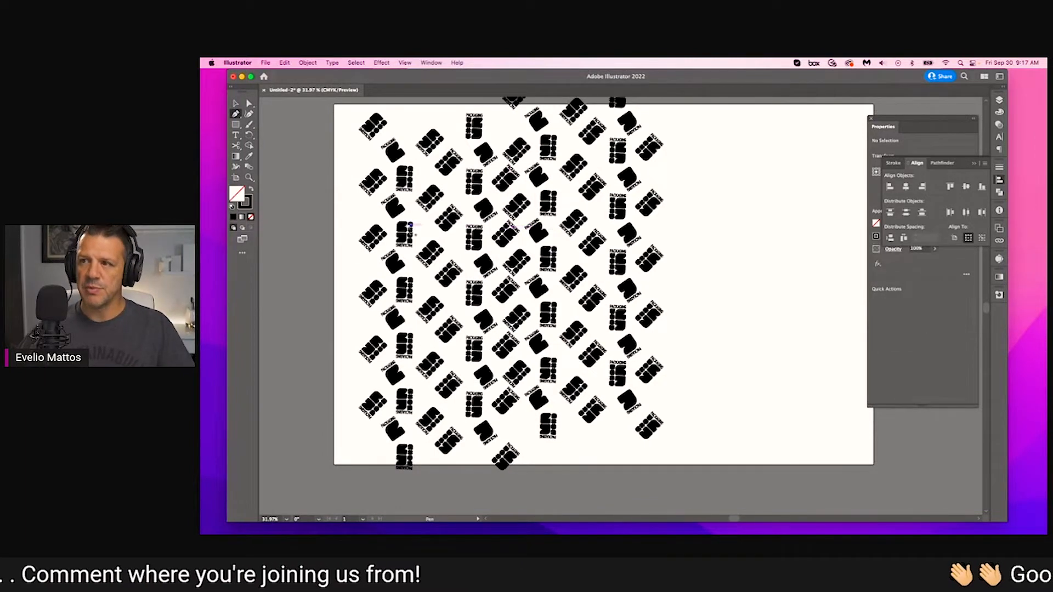
pyautogui.click(999, 112)
pyautogui.click(890, 122)
pyautogui.click(913, 167)
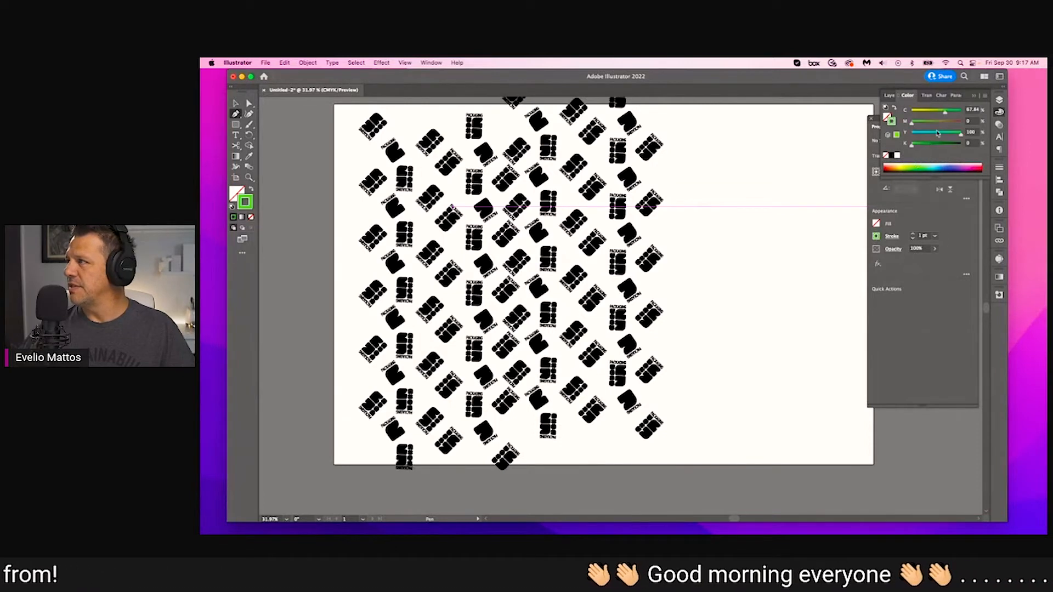
pyautogui.moveTo(945, 115); pyautogui.dragTo(968, 113)
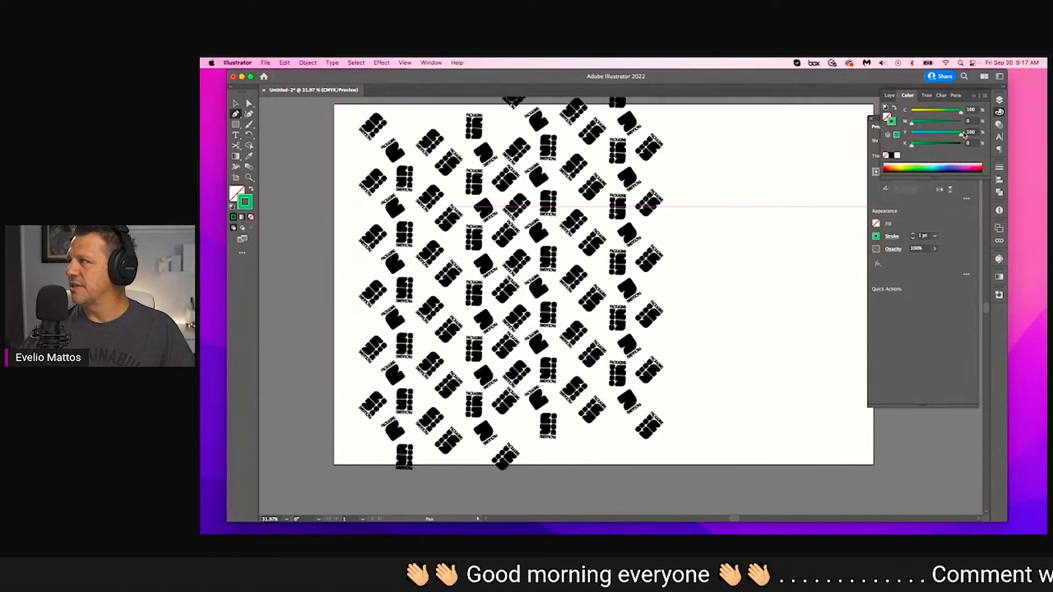
pyautogui.click(998, 113)
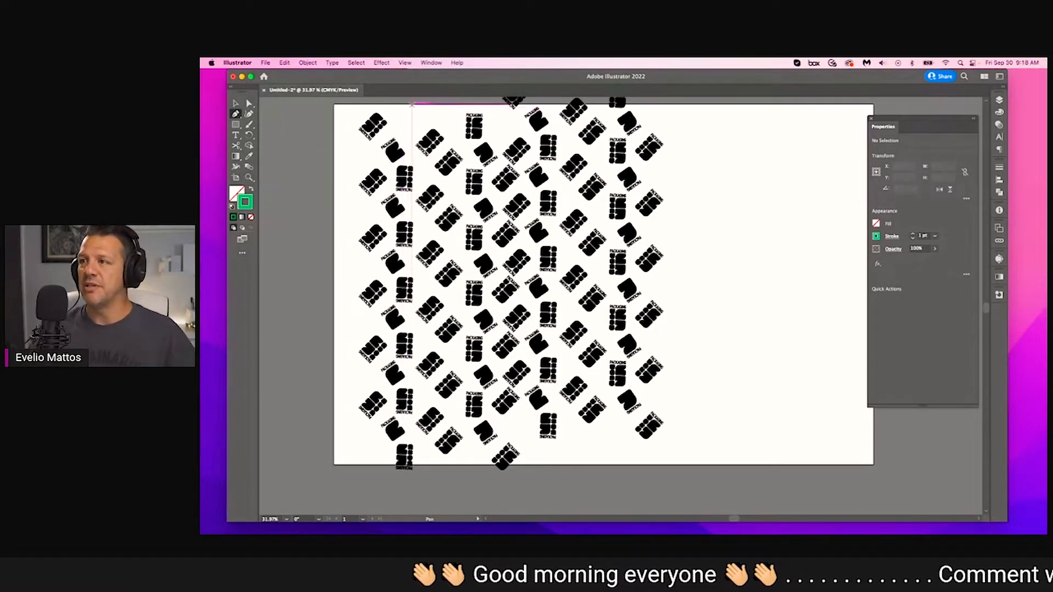
# Try a 7 × 20 in rectangle starting at the artboard's upper edge over the first logo columns.
pyautogui.hscroll(-1, 406, 118)
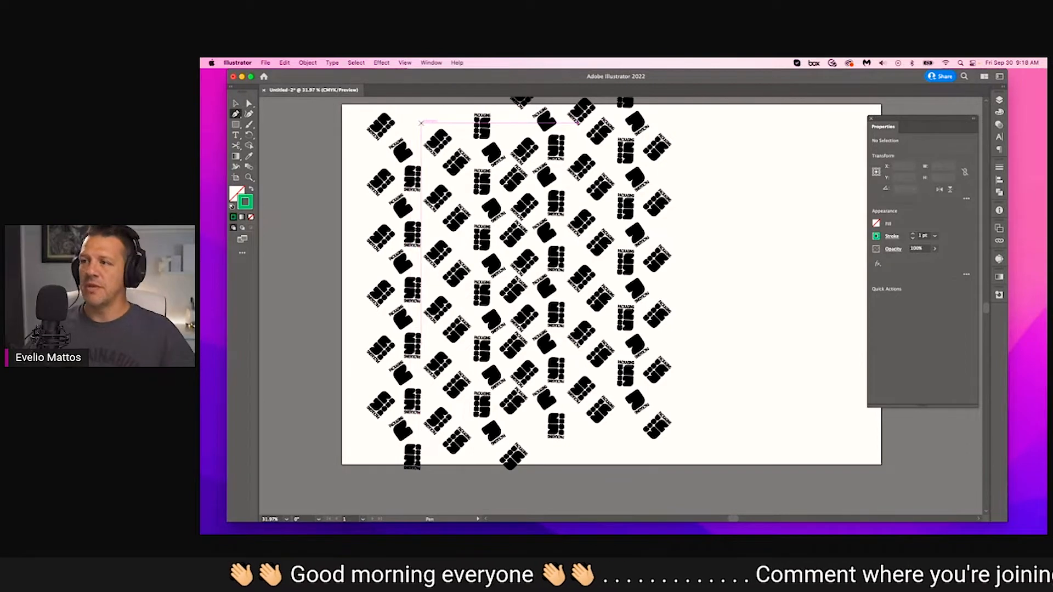
pyautogui.press('m')
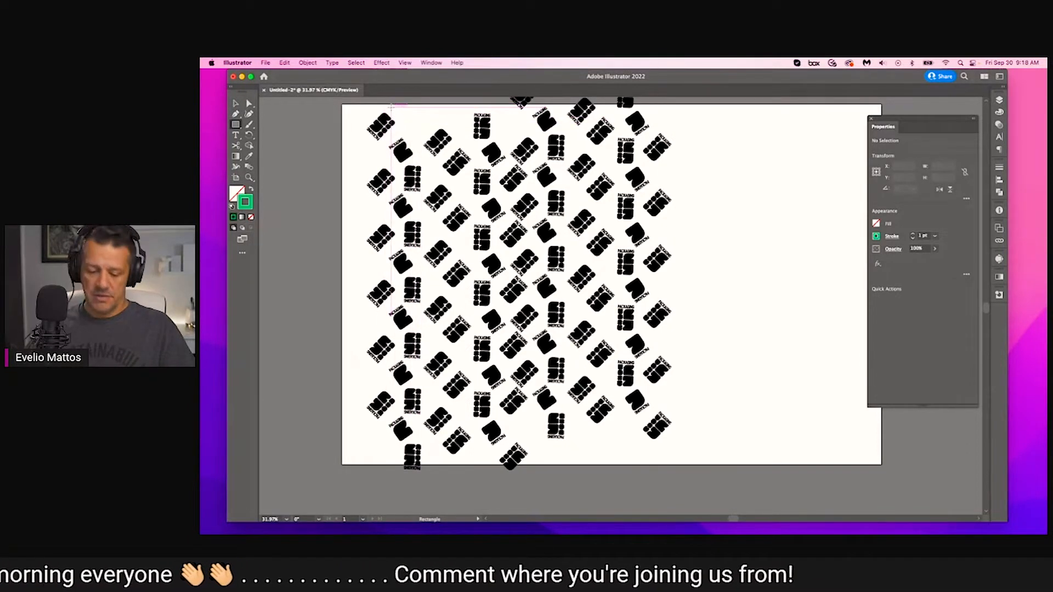
pyautogui.click(391, 104)
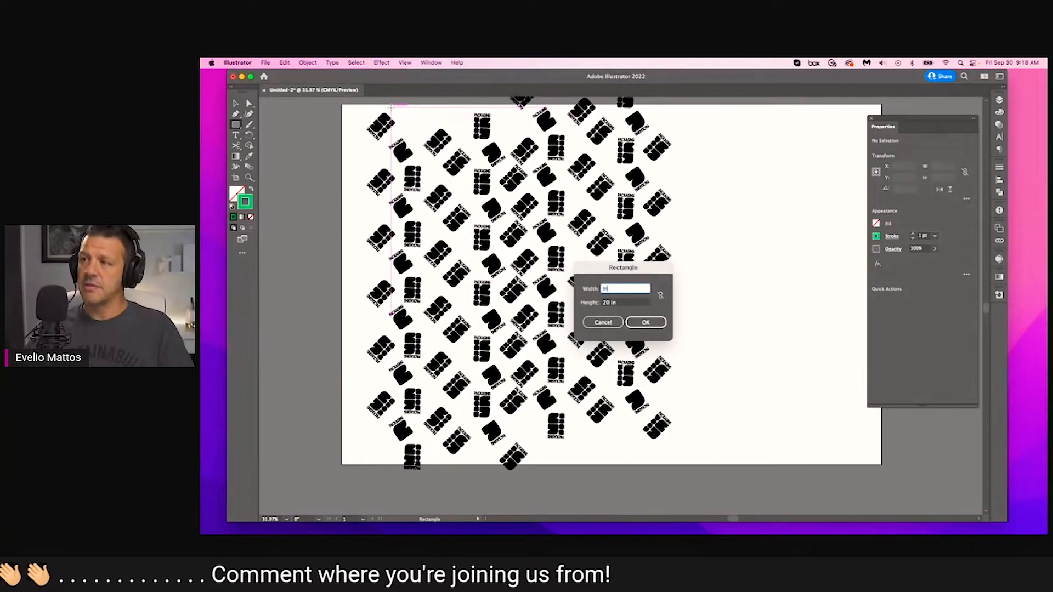
pyautogui.click(614, 323)
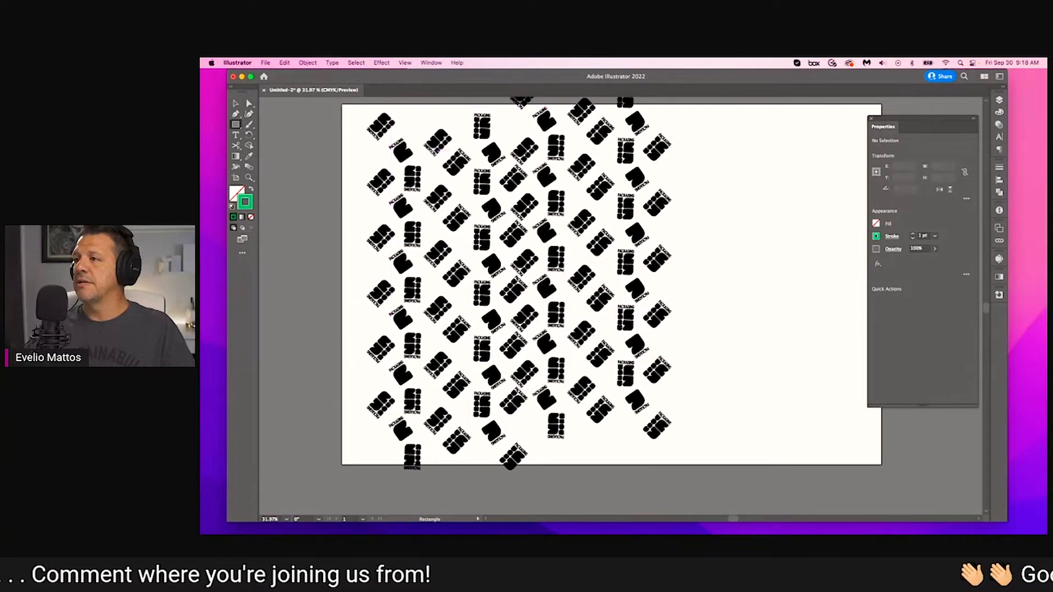
pyautogui.click(377, 104)
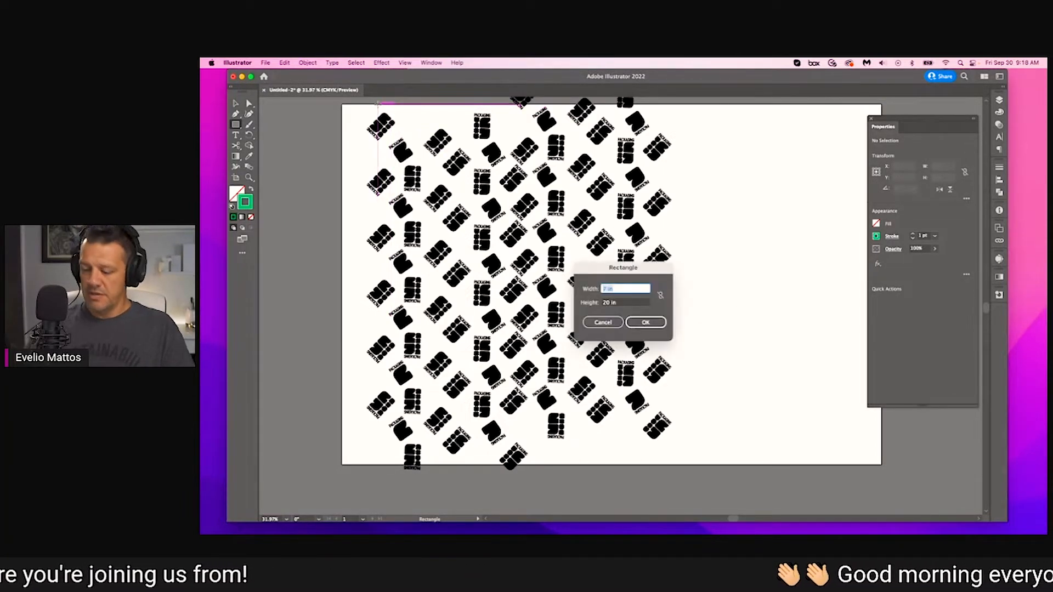
pyautogui.press('Return')
pyautogui.press('v')
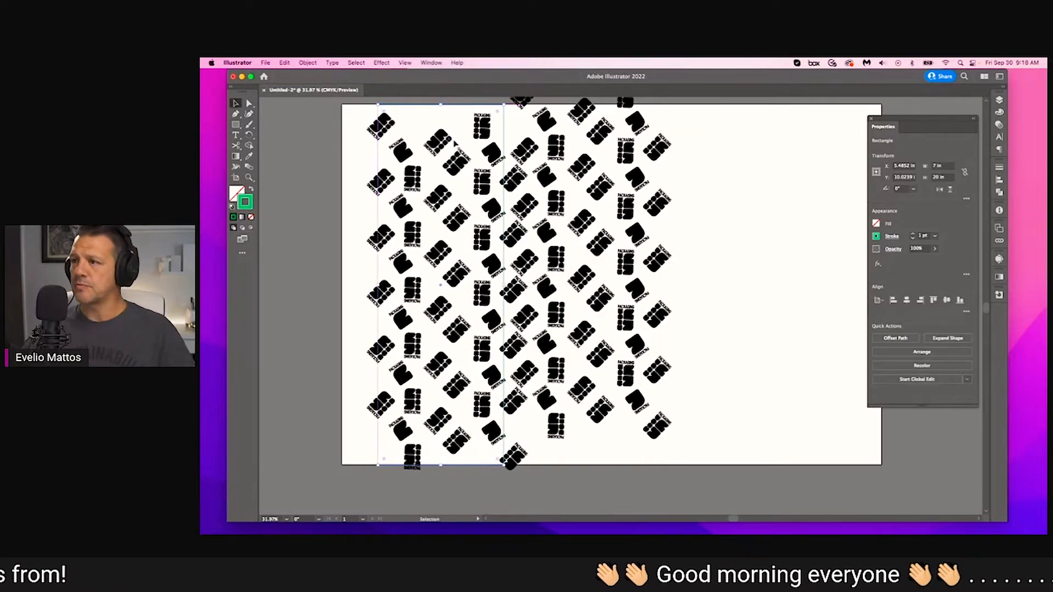
pyautogui.click(767, 213)
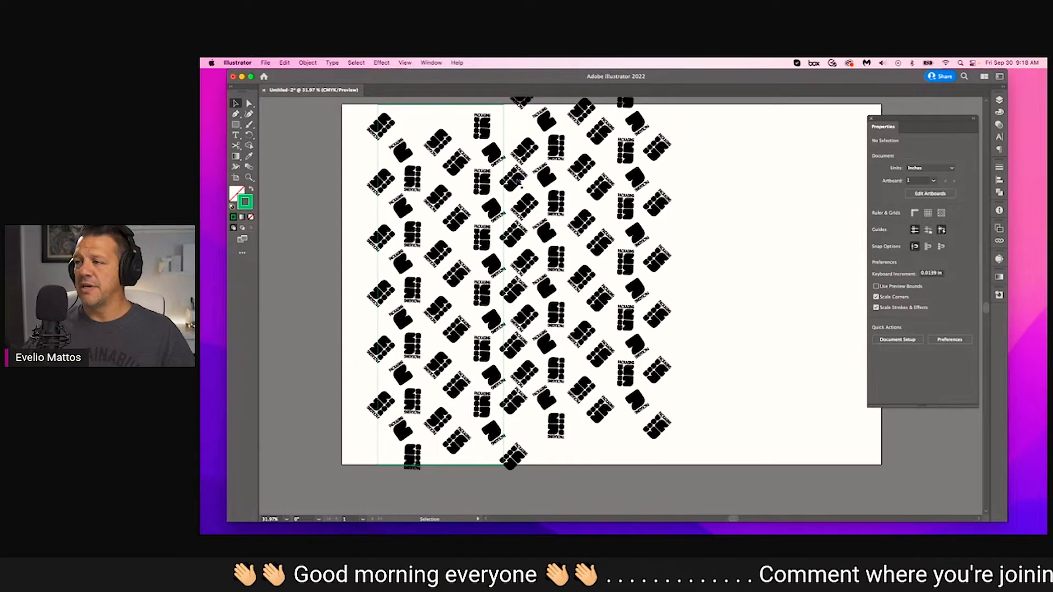
pyautogui.hscroll(-2, 518, 180)
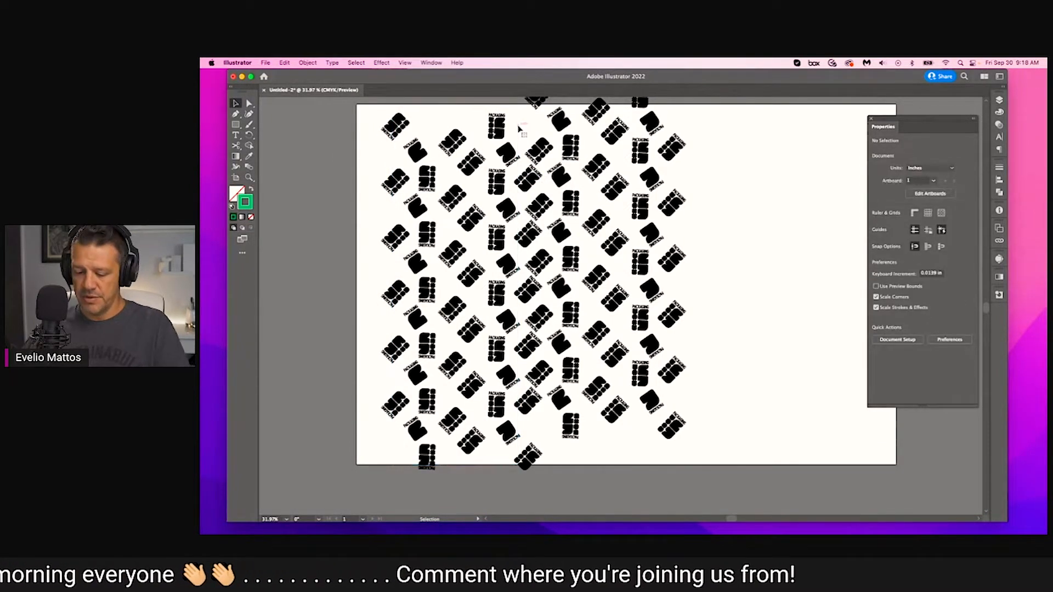
# Draw a wavy vertical path weaving between the logos of the first columns, from the artboard's upper edge to just below its lower edge.
pyautogui.press('p')
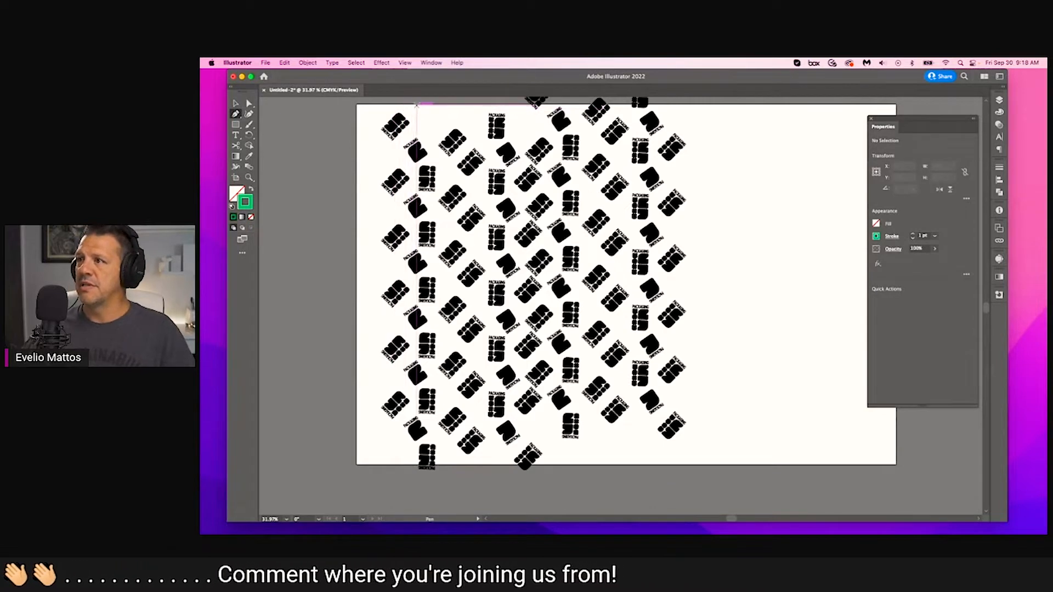
pyautogui.click(418, 104)
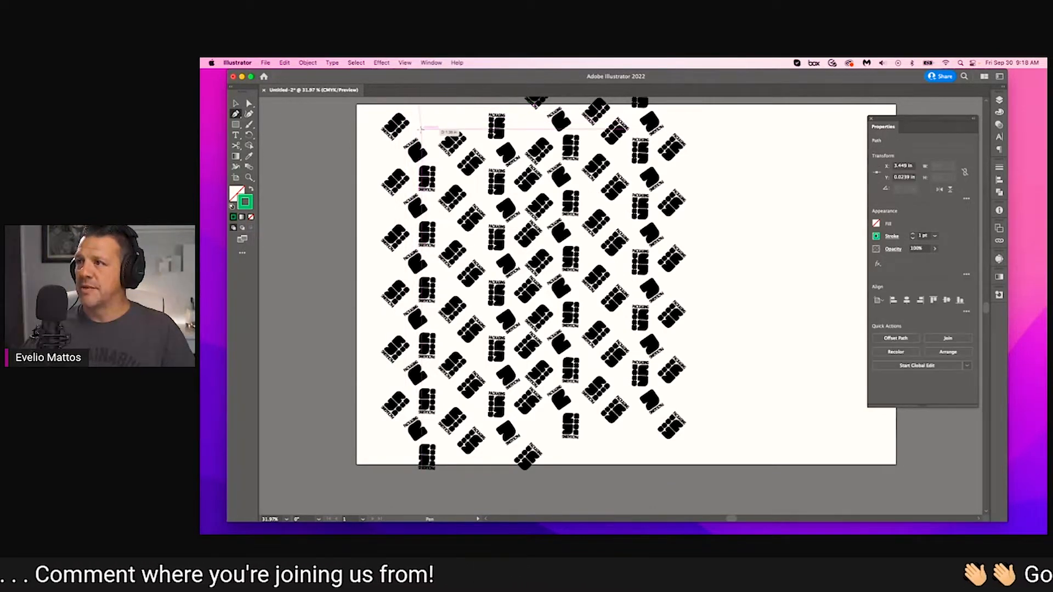
pyautogui.moveTo(409, 139); pyautogui.dragTo(389, 207)
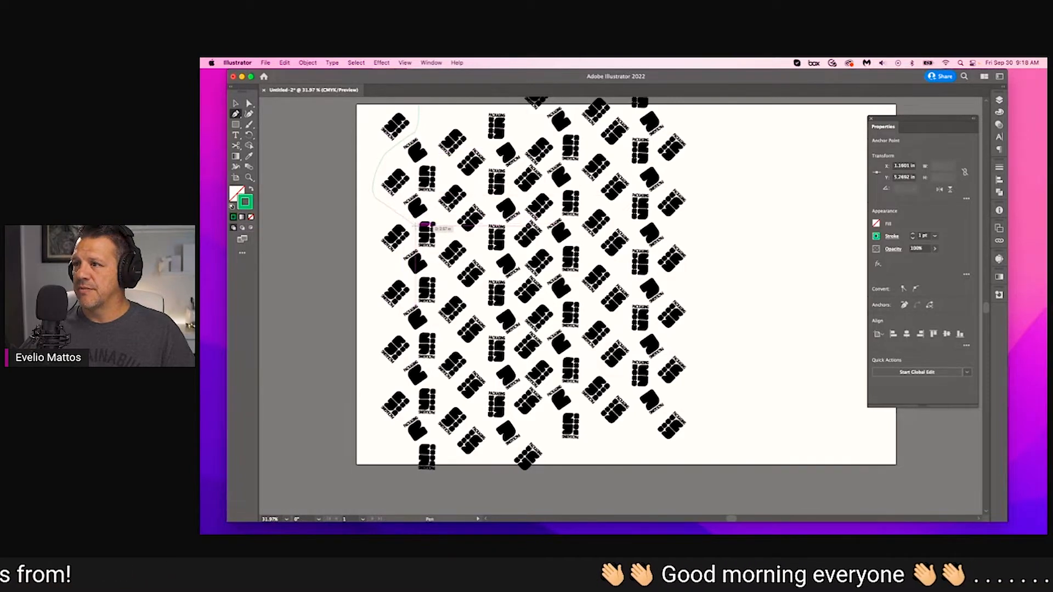
pyautogui.moveTo(414, 236); pyautogui.dragTo(411, 432)
pyautogui.scroll(1, 389, 277)
pyautogui.scroll(1, 406, 334)
pyautogui.scroll(-2, 413, 339)
pyautogui.scroll(-2, 417, 337)
pyautogui.click(410, 335)
pyautogui.click(409, 437)
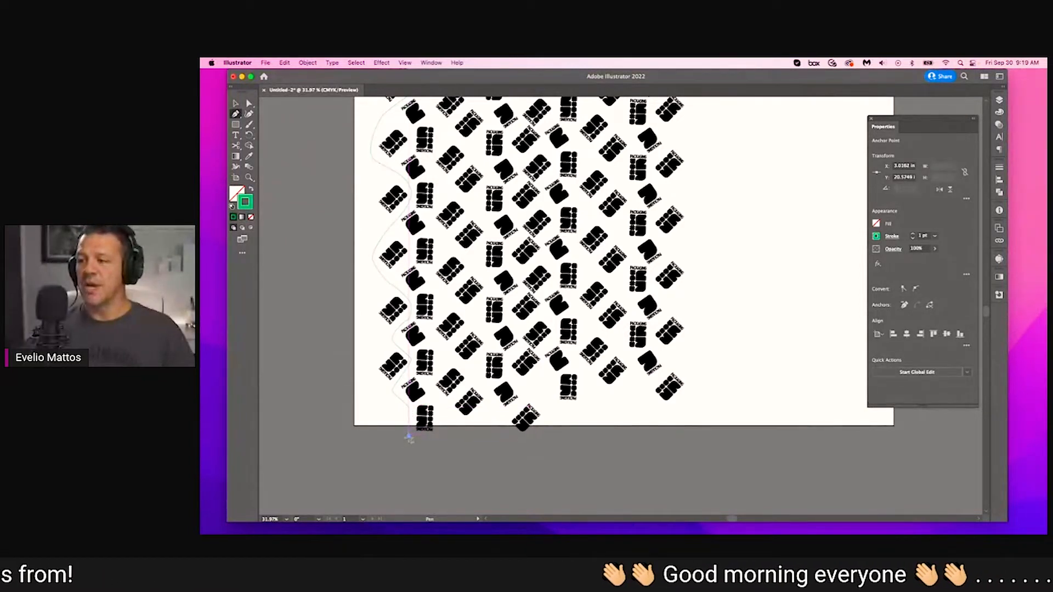
pyautogui.press('v')
pyautogui.click(397, 446)
pyautogui.moveTo(441, 411); pyautogui.dragTo(428, 443)
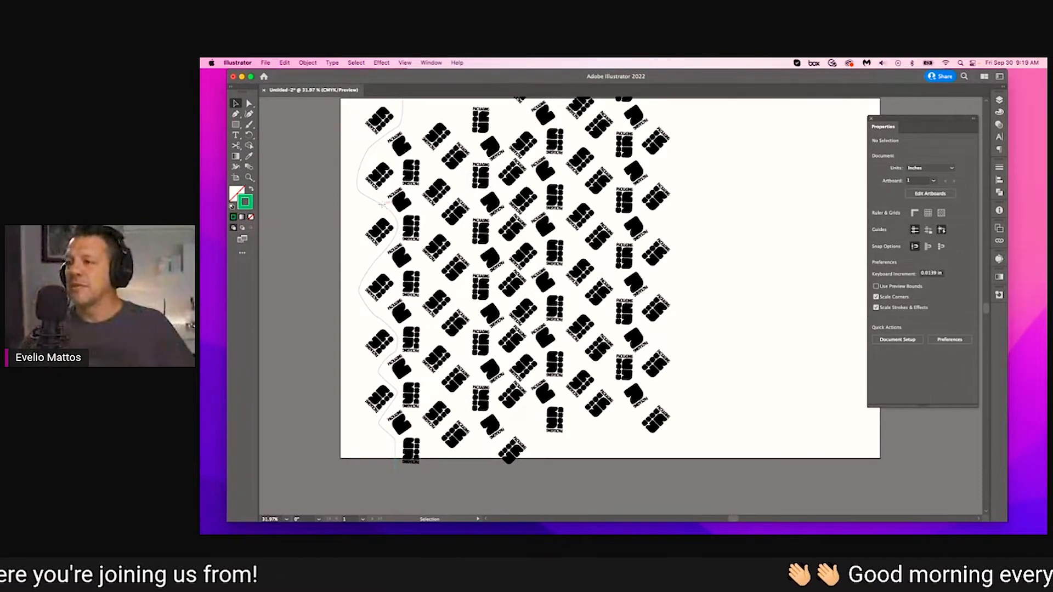
# Copy the wavy path 7 in horizontally and 0 in vertically to bound the repeat section's other side.
pyautogui.click(383, 208)
pyautogui.press('a')
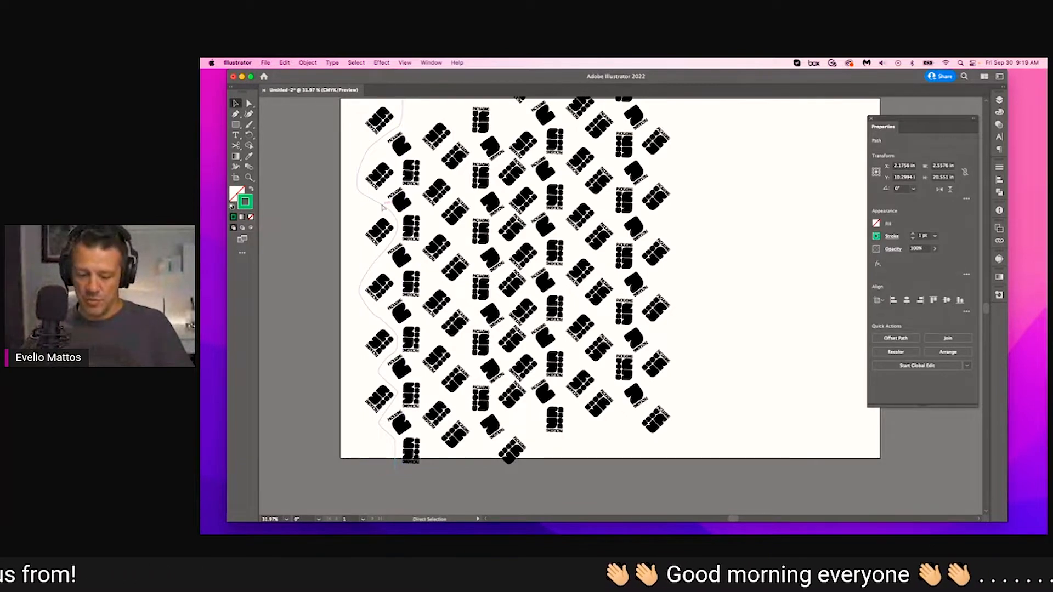
pyautogui.press('v')
pyautogui.press('Return')
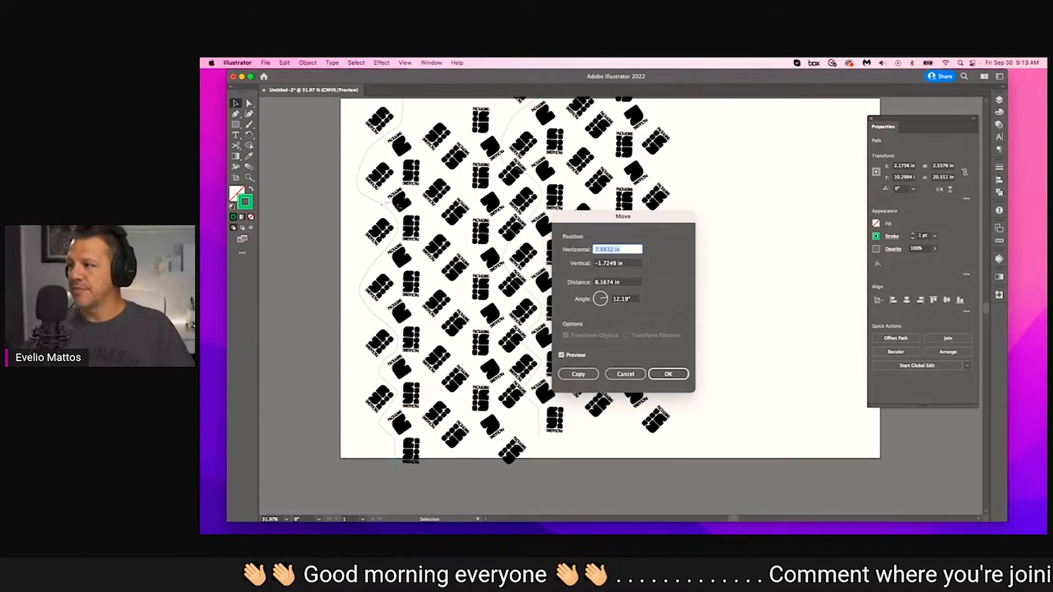
pyautogui.write('7')
pyautogui.press('Tab')
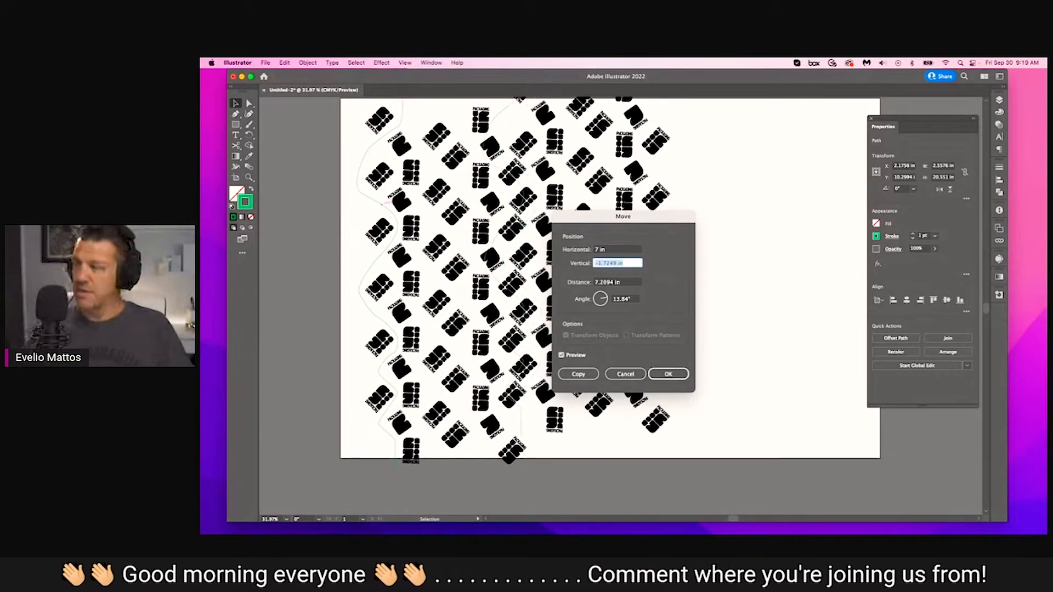
pyautogui.write('0')
pyautogui.press('Tab')
pyautogui.press('Return')
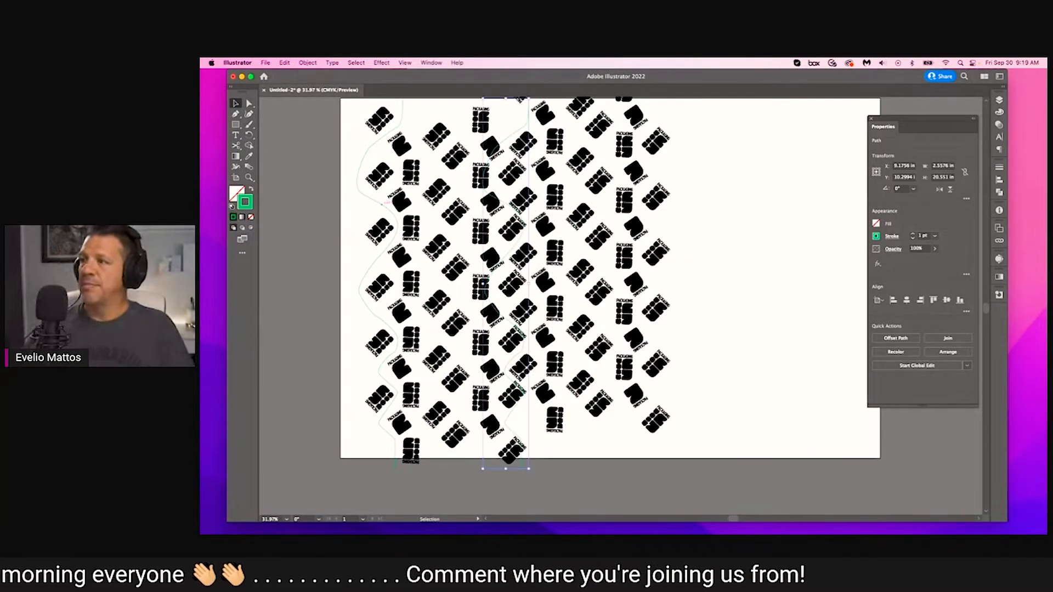
# Delete the logos beyond the copied wavy path, plus two outer logos that cross it.
pyautogui.moveTo(736, 226); pyautogui.dragTo(644, 265)
pyautogui.moveTo(632, 122); pyautogui.dragTo(475, 460)
pyautogui.press('Delete')
pyautogui.press('Delete')
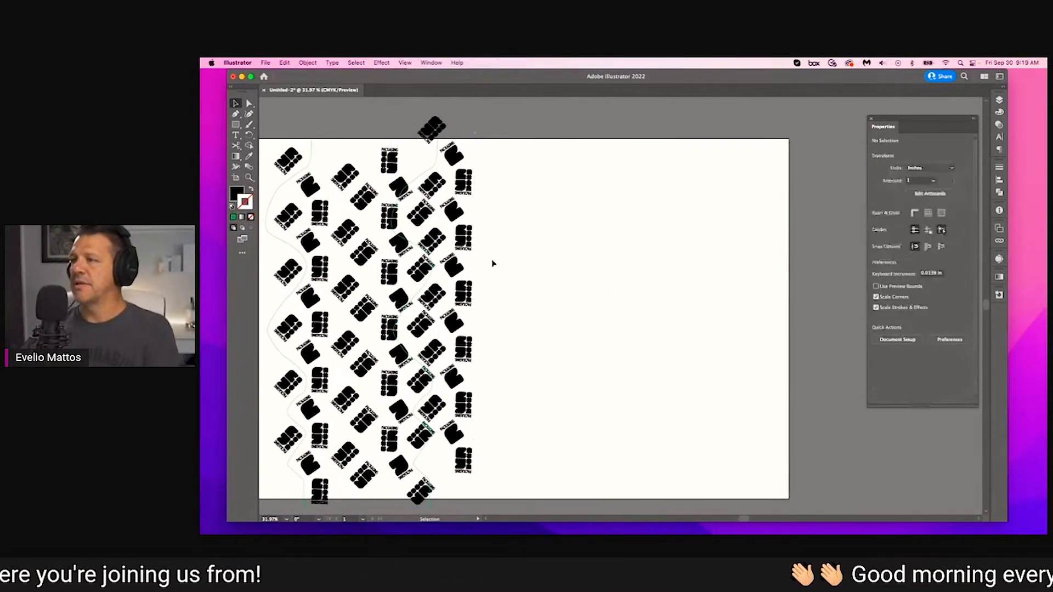
pyautogui.moveTo(471, 153); pyautogui.dragTo(446, 489)
pyautogui.press('Delete')
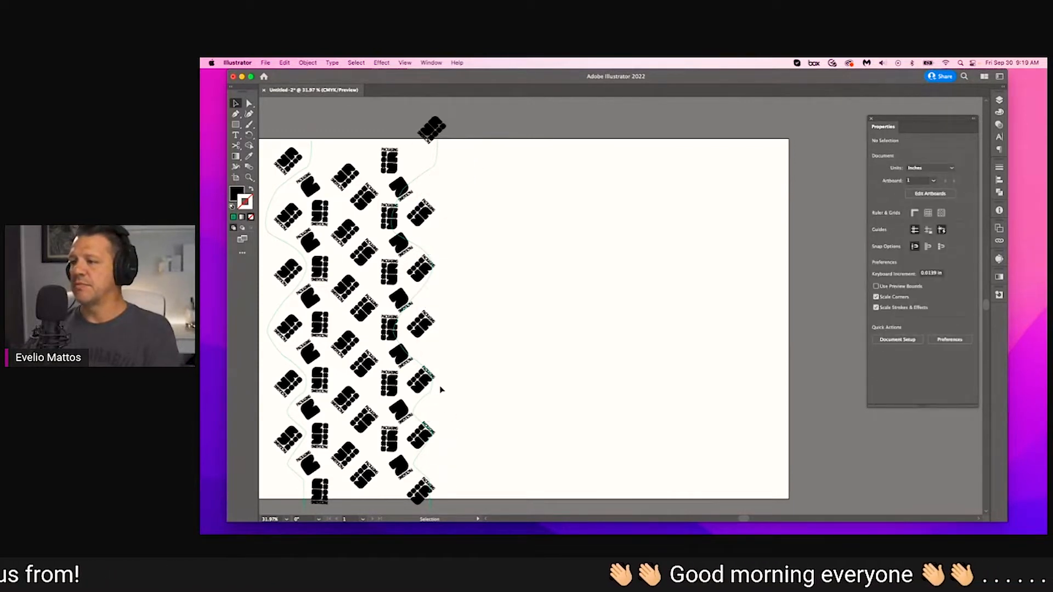
pyautogui.click(423, 321)
pyautogui.press('Delete')
pyautogui.click(423, 211)
pyautogui.press('Delete')
# Reposition the logos near the second wavy path so they fit inside the section and fill its gaps.
pyautogui.moveTo(475, 250); pyautogui.dragTo(623, 244)
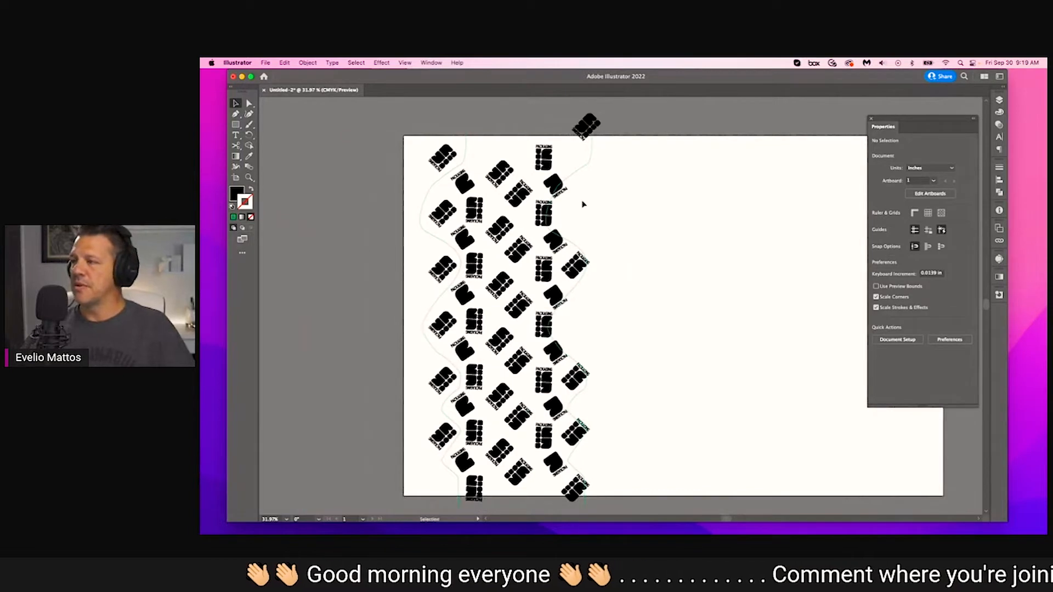
pyautogui.moveTo(545, 159); pyautogui.dragTo(494, 154)
pyautogui.moveTo(518, 197)
pyautogui.mouseDown()
pyautogui.moveTo(505, 189)
pyautogui.moveTo(545, 180)
pyautogui.moveTo(531, 208)
pyautogui.mouseUp()
pyautogui.moveTo(591, 137); pyautogui.dragTo(565, 164)
pyautogui.moveTo(526, 255); pyautogui.dragTo(547, 360)
pyautogui.moveTo(578, 385); pyautogui.dragTo(538, 391)
pyautogui.moveTo(573, 431); pyautogui.dragTo(556, 467)
pyautogui.scroll(-2, 540, 435)
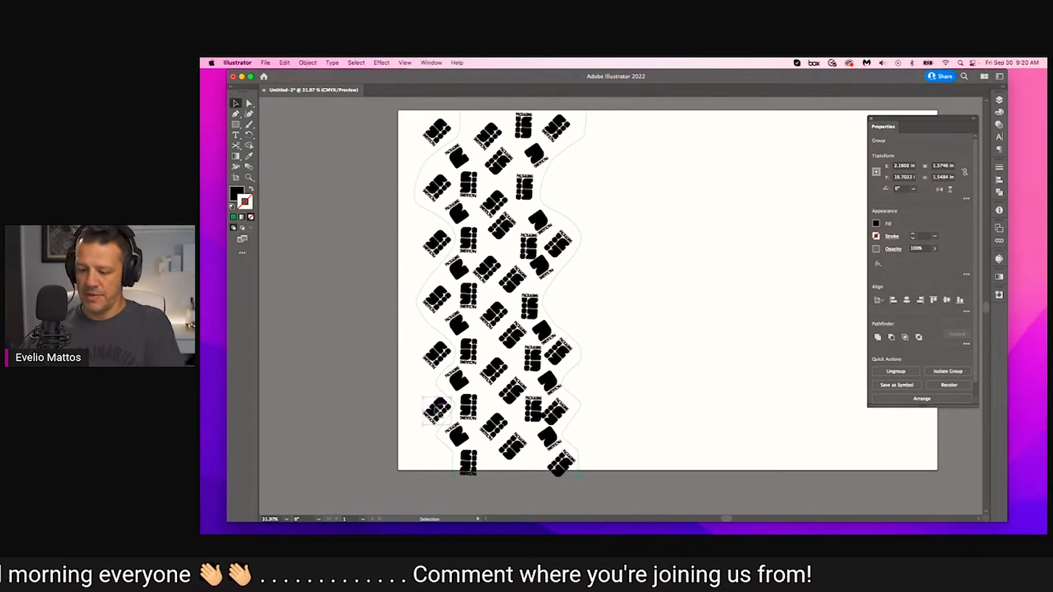
# Delete the four logos that cross or lie outside the first wavy path.
pyautogui.click(440, 380)
pyautogui.hscroll(-2, 439, 381)
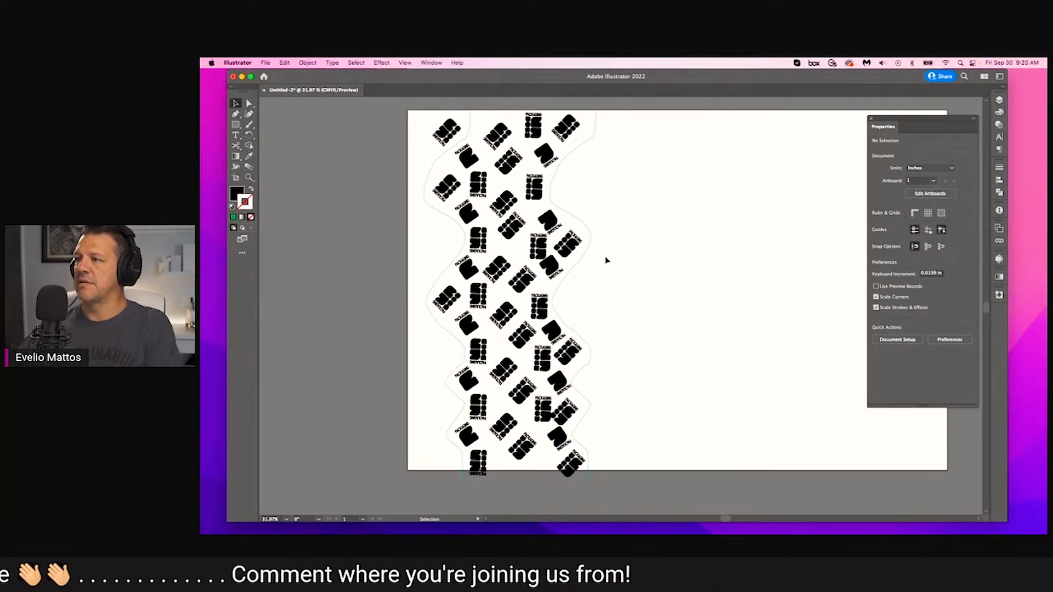
pyautogui.click(454, 131)
pyautogui.click(570, 158)
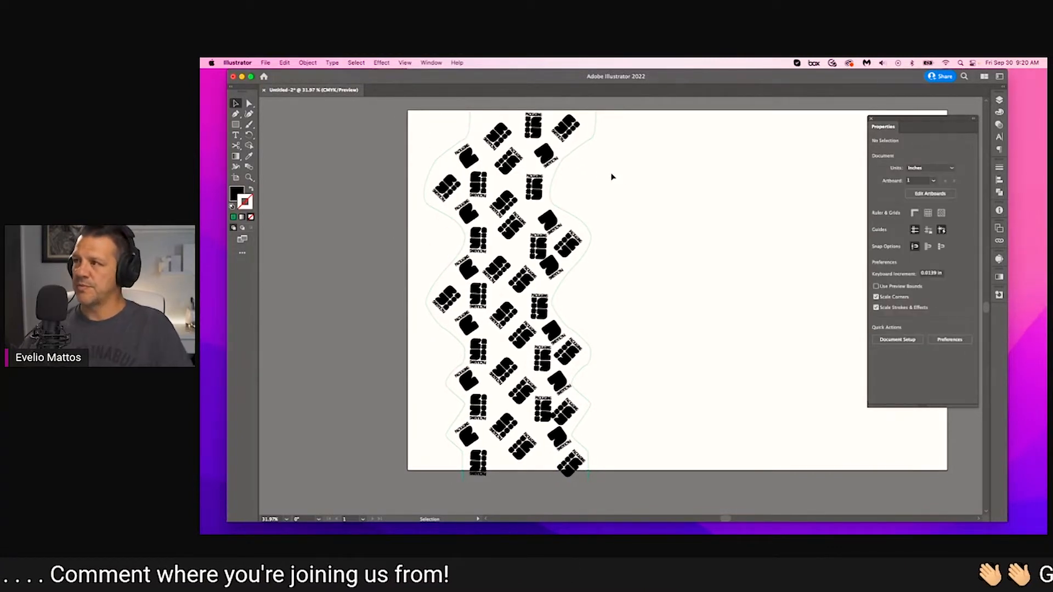
pyautogui.moveTo(642, 185); pyautogui.dragTo(596, 181)
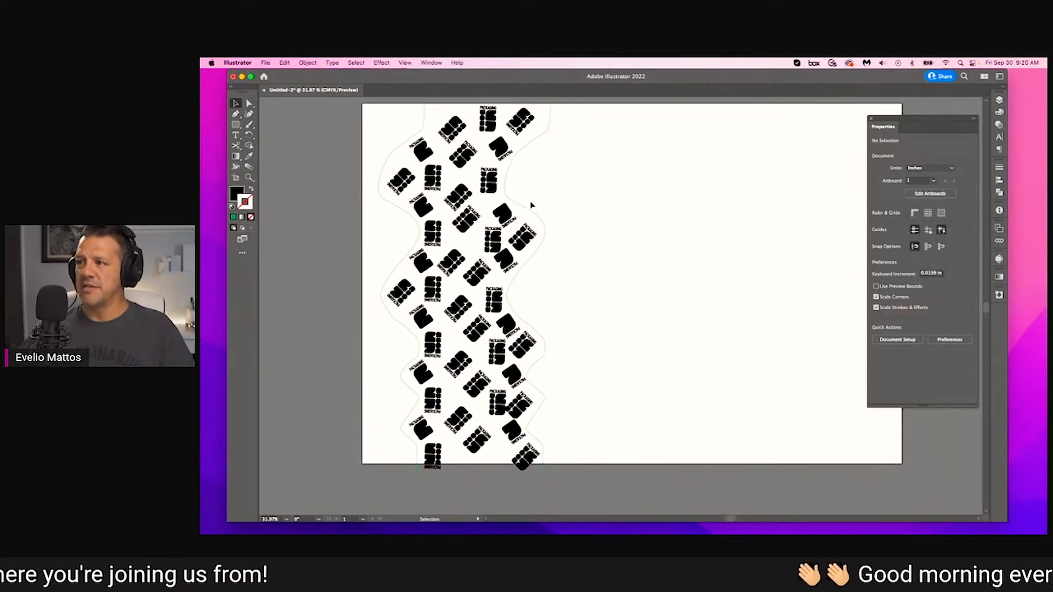
# Copy all the logos and both wavy paths 7 in horizontally and 0 in vertically.
pyautogui.press('super+a')
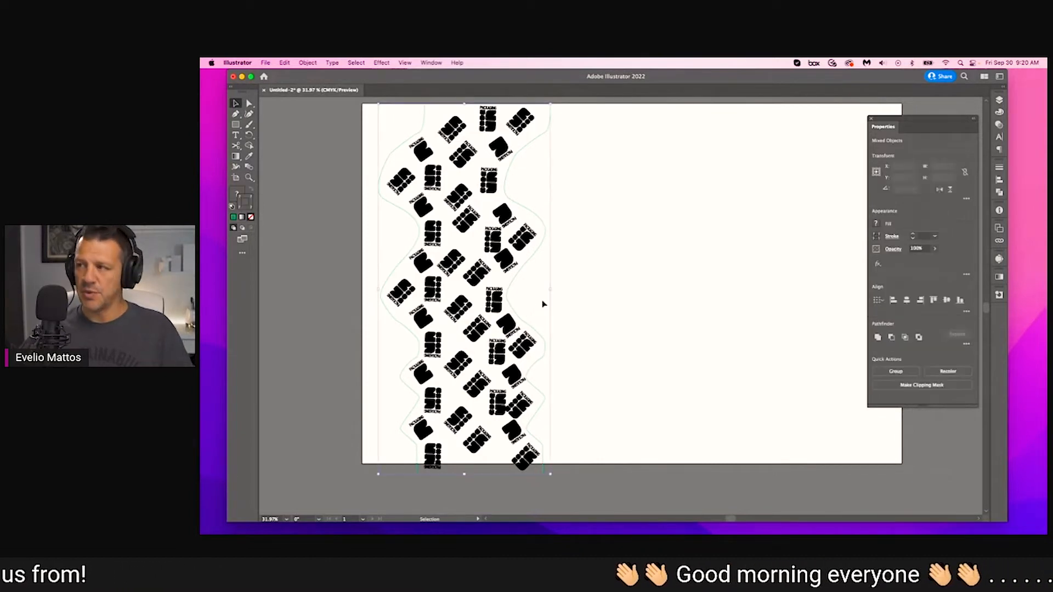
pyautogui.press('a')
pyautogui.press('v')
pyautogui.press('Return')
pyautogui.write('7')
pyautogui.press('Tab')
pyautogui.write('0')
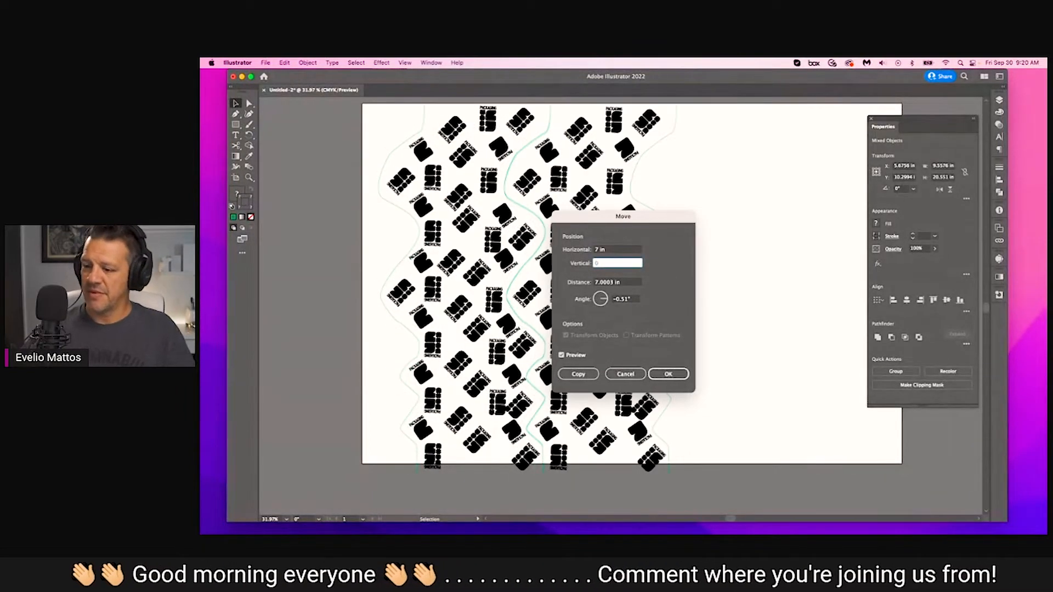
pyautogui.click(667, 373)
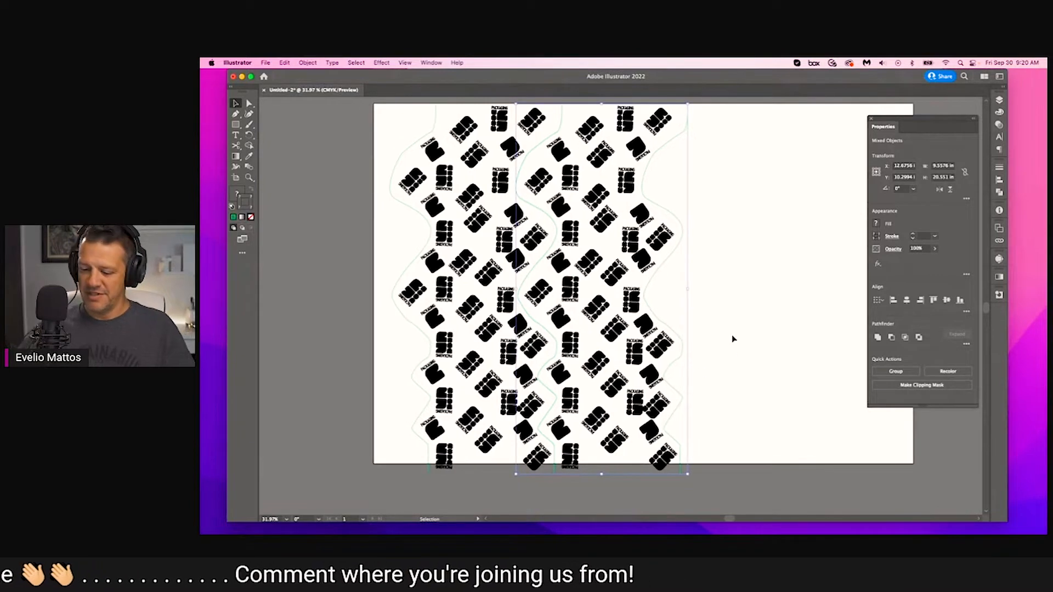
# Repeat the 7 in copy twice more so the section tiles across the full artboard, and clear the selection.
pyautogui.scroll(-1, 732, 339)
pyautogui.moveTo(735, 336); pyautogui.dragTo(653, 326)
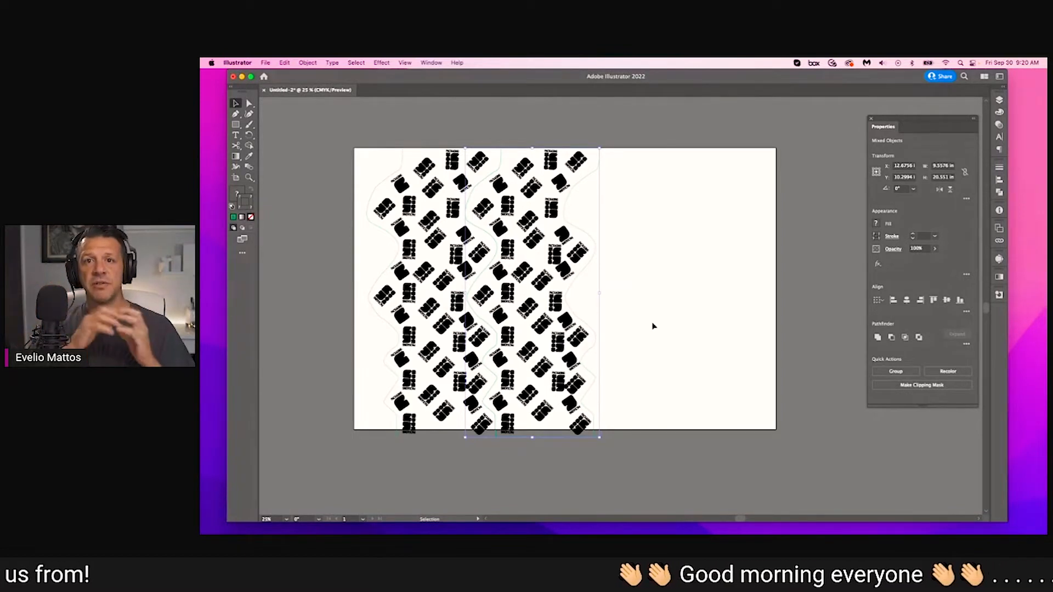
pyautogui.press('a')
pyautogui.press('super+d')
pyautogui.press('super+d')
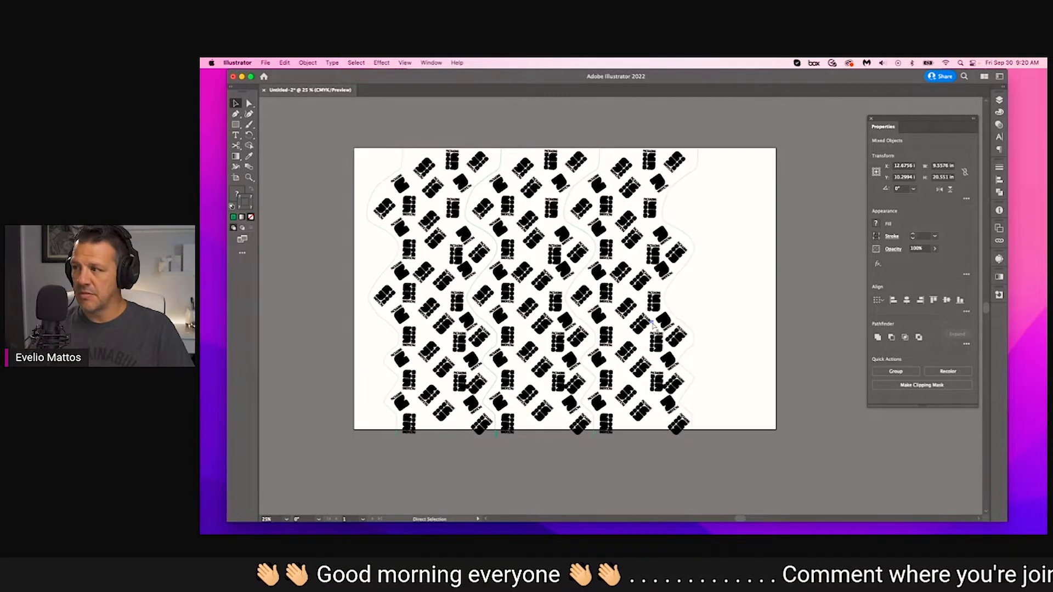
pyautogui.click(670, 138)
pyautogui.moveTo(689, 180); pyautogui.dragTo(654, 175)
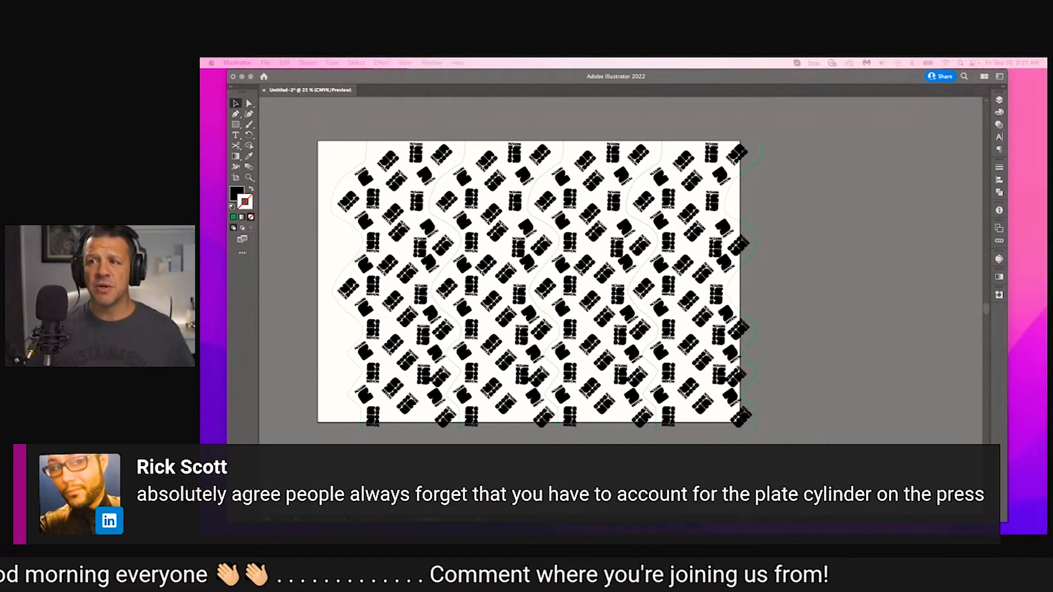
pyautogui.click(450, 128)
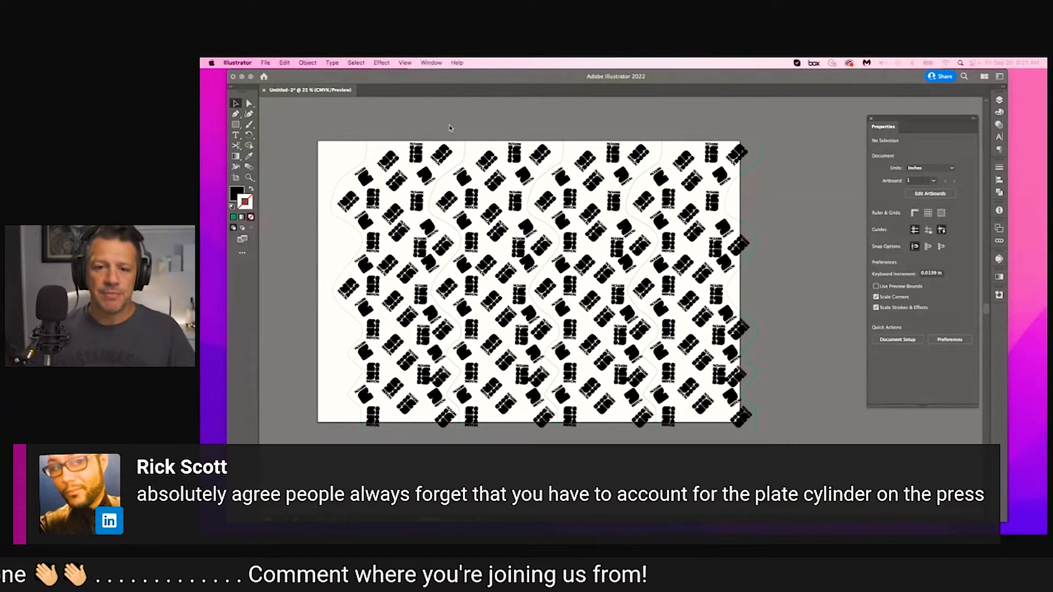